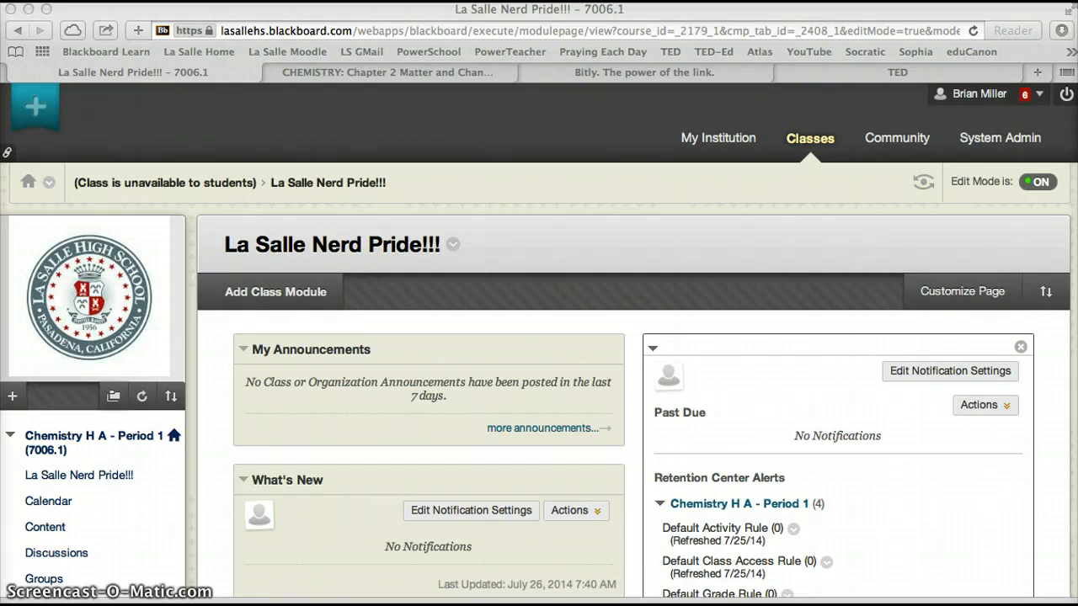
Step: Open the Chapter 2 Matter and Change item in the class's Content area
{"action": "left_click", "coordinate": [51, 530]}
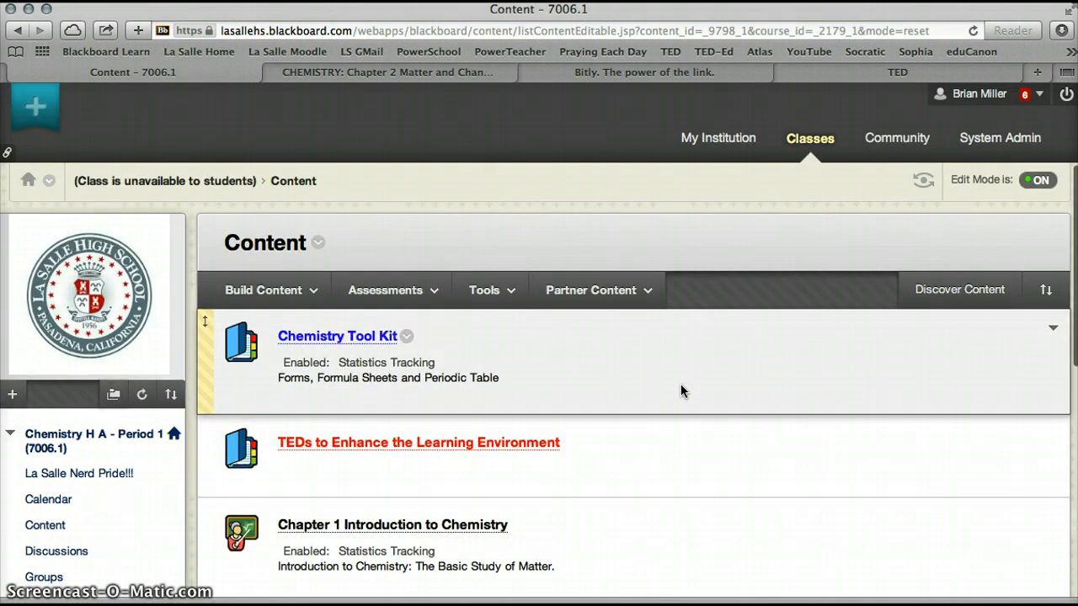
{"action": "scroll", "coordinate": [682, 385], "scroll_direction": "down", "scroll_amount": 3}
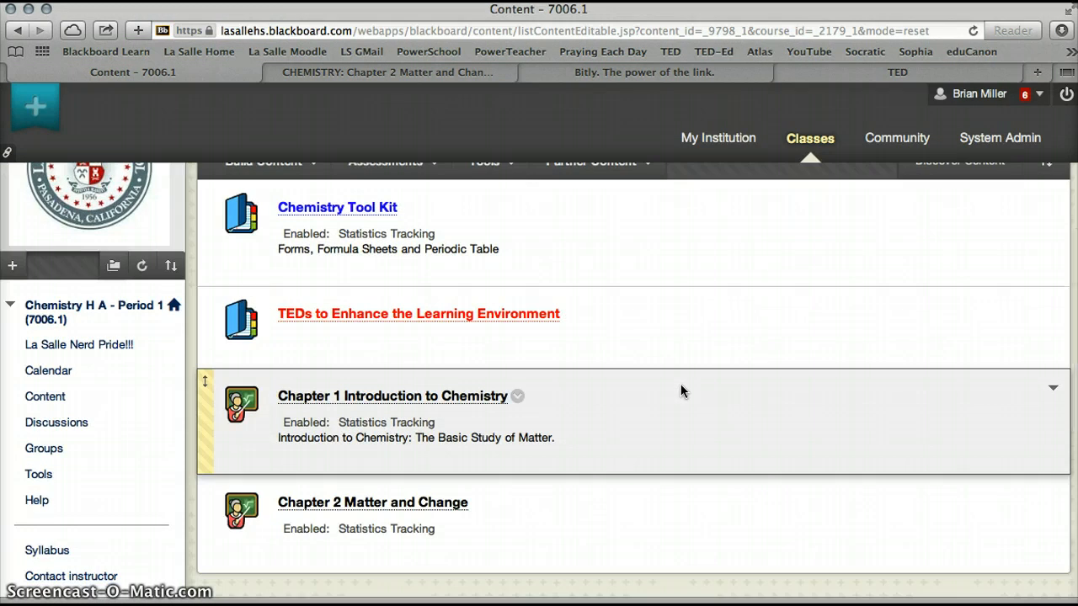
{"action": "scroll", "coordinate": [681, 385], "scroll_direction": "down", "scroll_amount": 2}
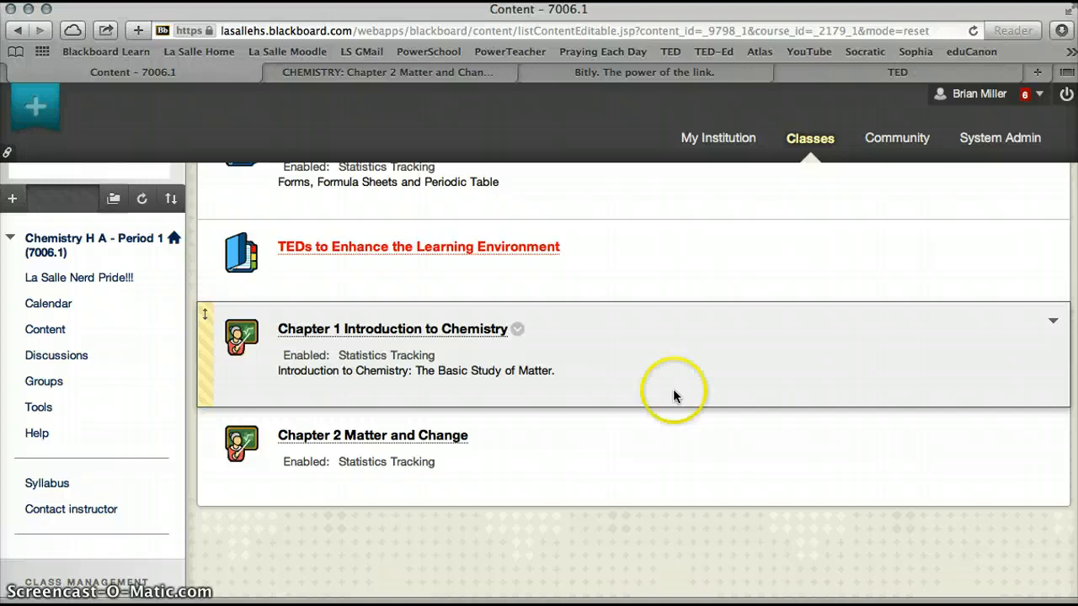
{"action": "left_click", "coordinate": [450, 438]}
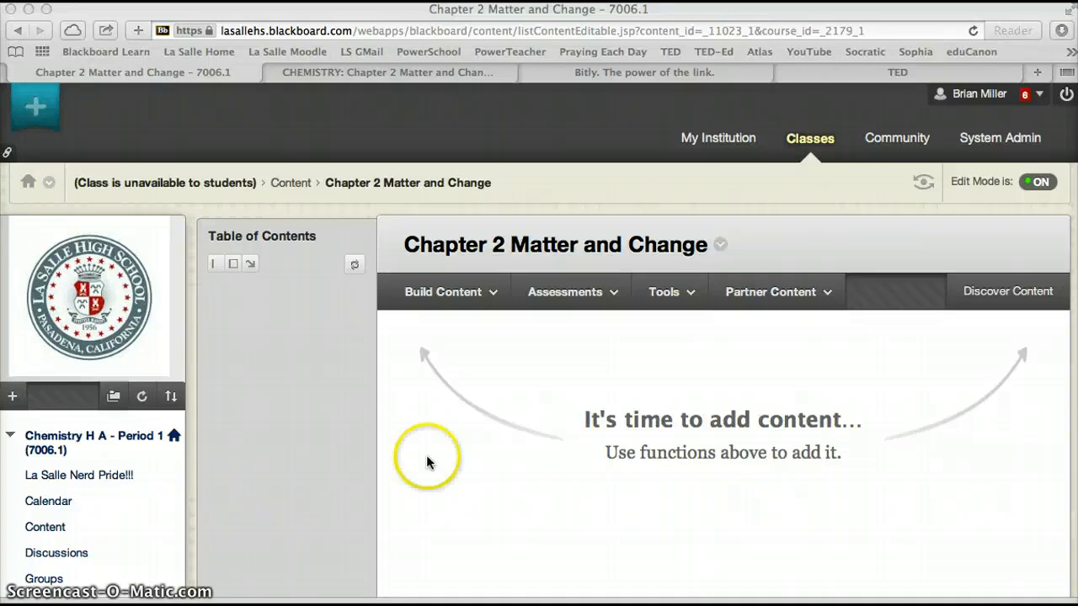
Step: Create a new assignment in the chapter and name it "Elements, Elements and more Elements"
{"action": "left_click", "coordinate": [613, 295]}
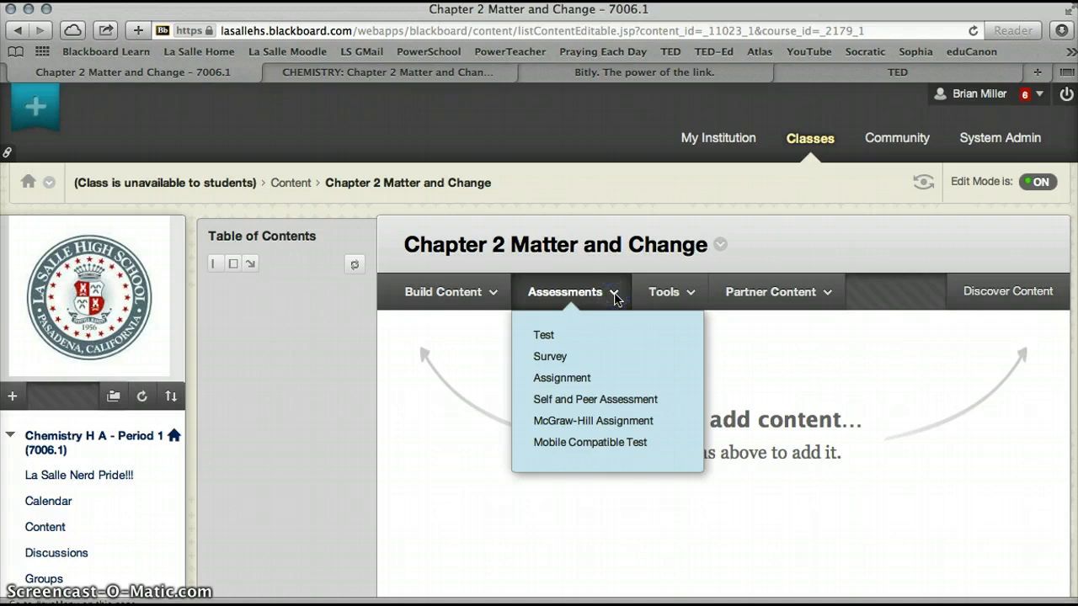
{"action": "left_click", "coordinate": [585, 381]}
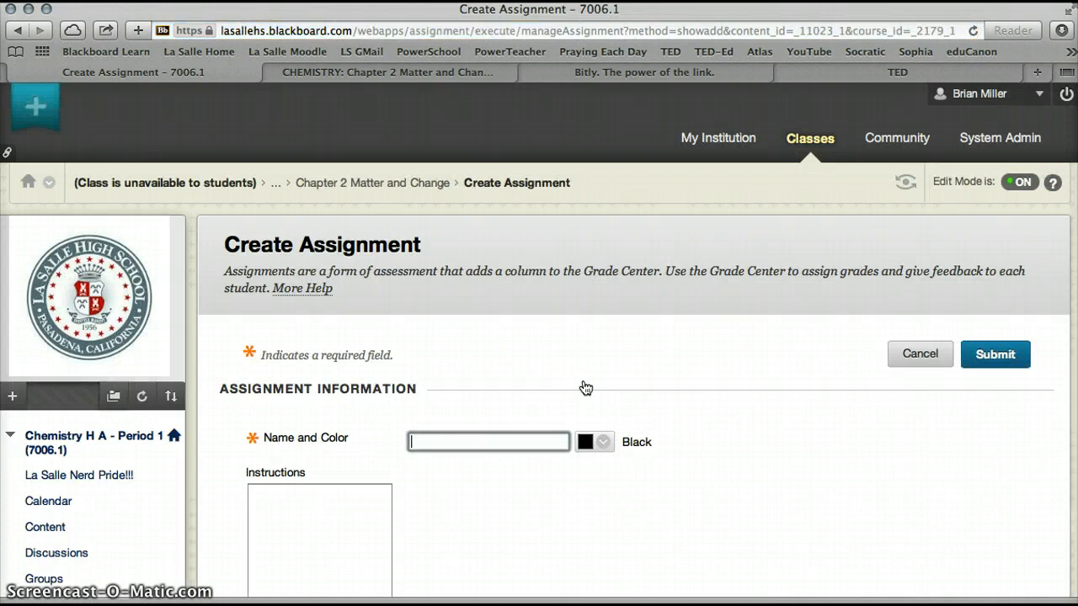
{"action": "left_click", "coordinate": [485, 444]}
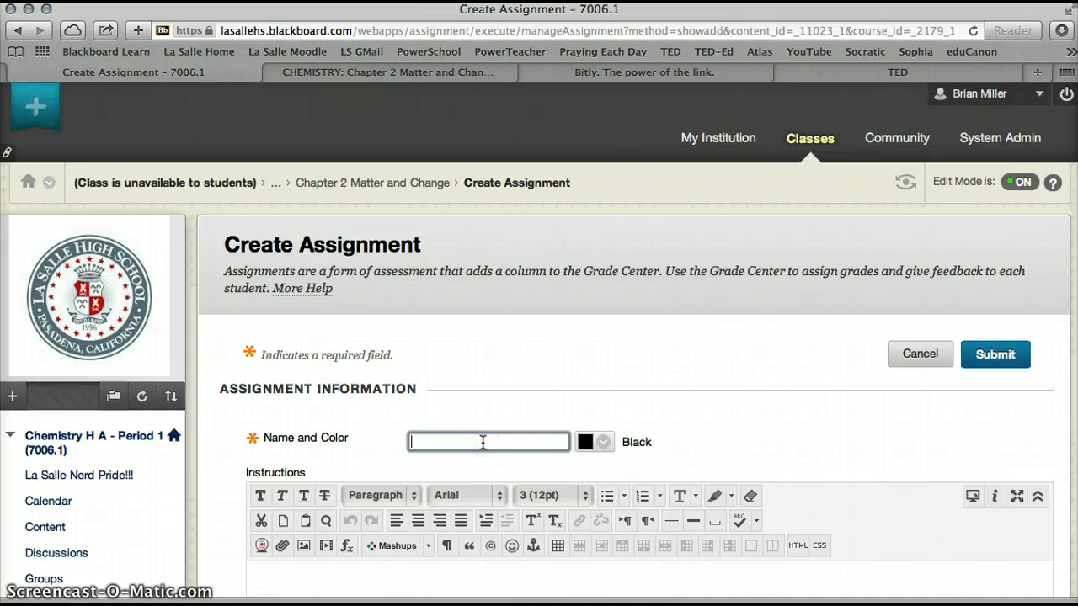
{"action": "type", "text": "EL"}
{"action": "key", "text": "BackSpace"}
{"action": "type", "text": "lements, Elements and M"}
{"action": "key", "text": "BackSpace"}
{"action": "type", "text": "more "}
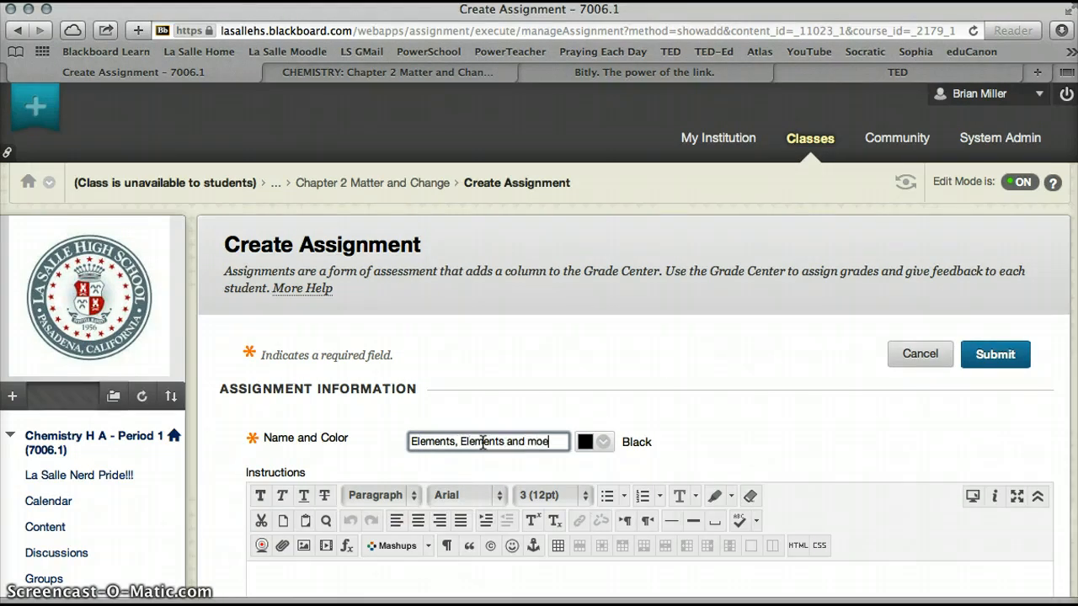
{"action": "type", "text": "Elements"}
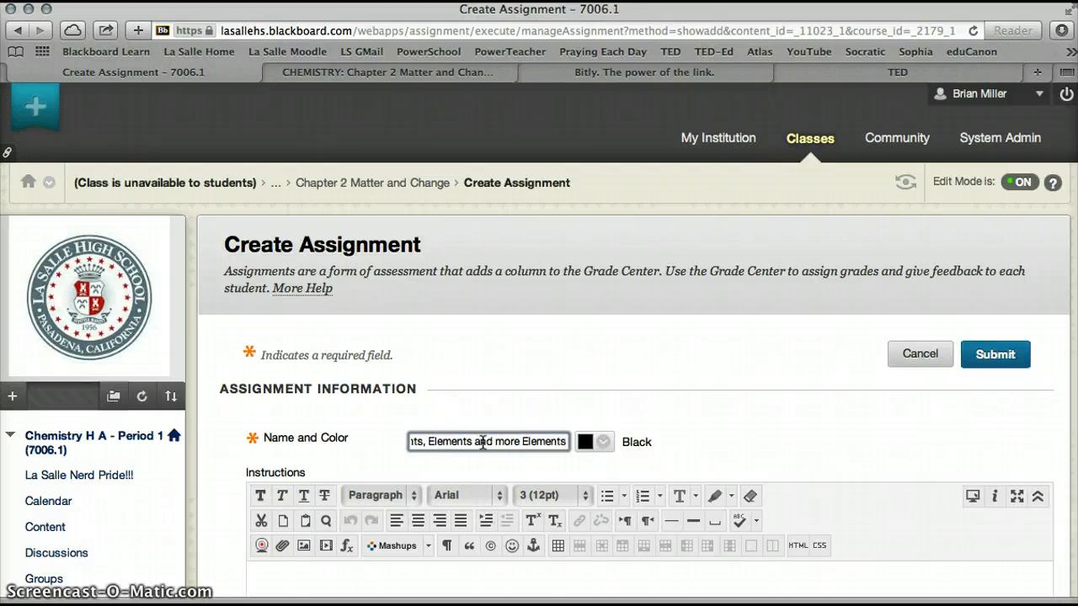
Step: Fill in the assignment instructions, telling students to complete the attached periodic table worksheet and upload a digital file to the write submission box
{"action": "scroll", "coordinate": [483, 442], "scroll_direction": "down", "scroll_amount": 4}
{"action": "left_click", "coordinate": [435, 494]}
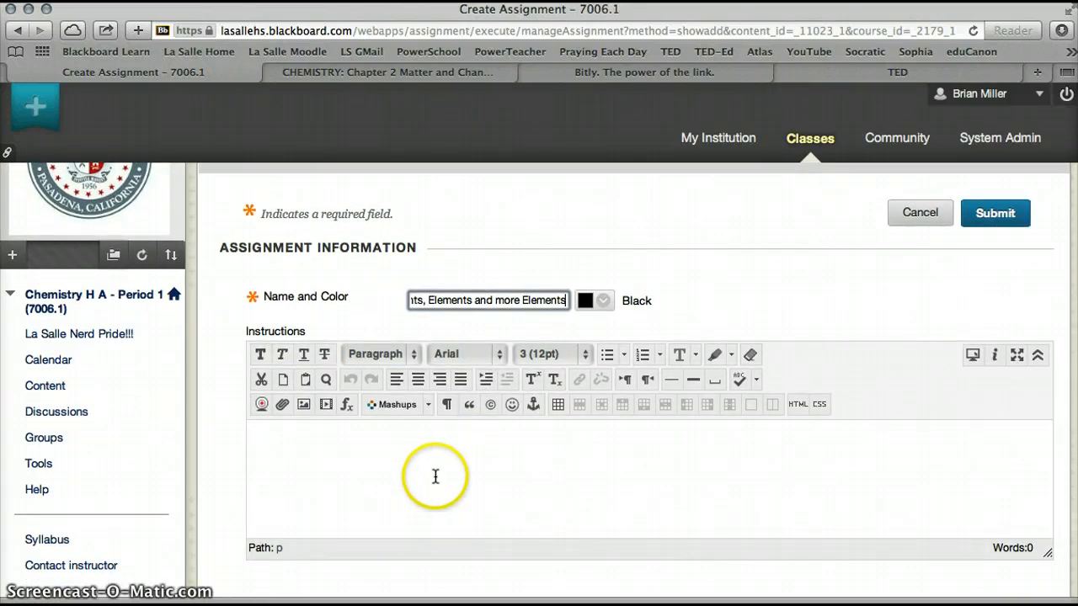
{"action": "scroll", "coordinate": [435, 476], "scroll_direction": "down", "scroll_amount": 3}
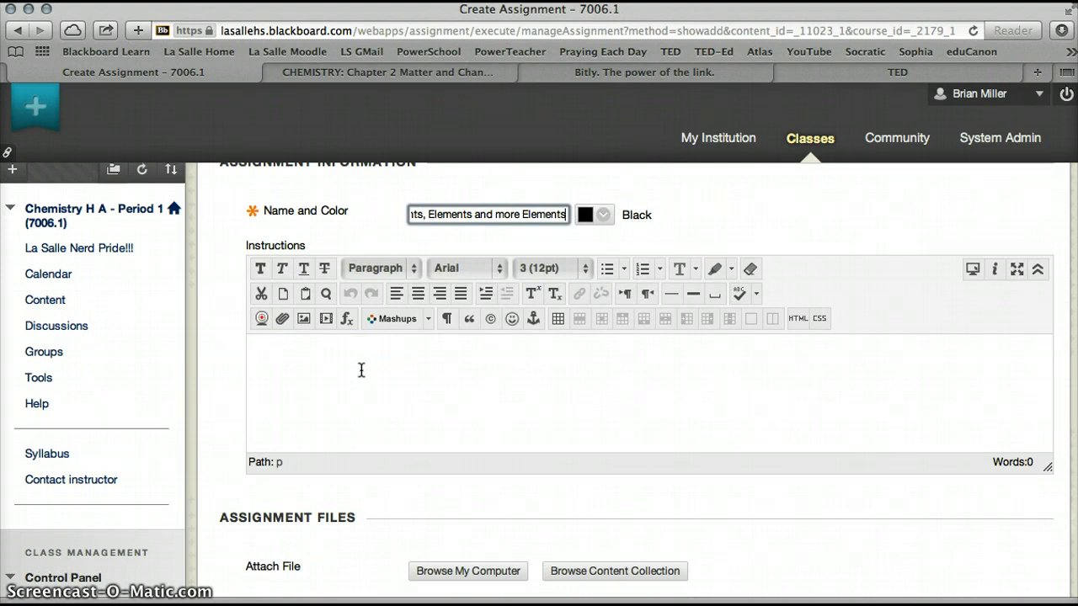
{"action": "left_click", "coordinate": [163, 505]}
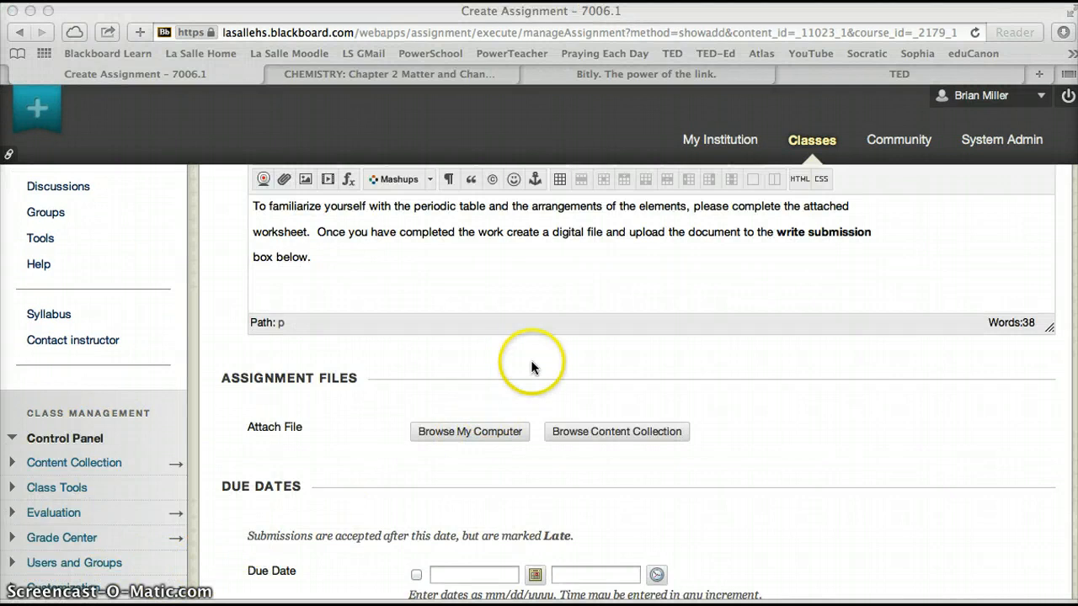
{"action": "scroll", "coordinate": [531, 368], "scroll_direction": "up", "scroll_amount": 3}
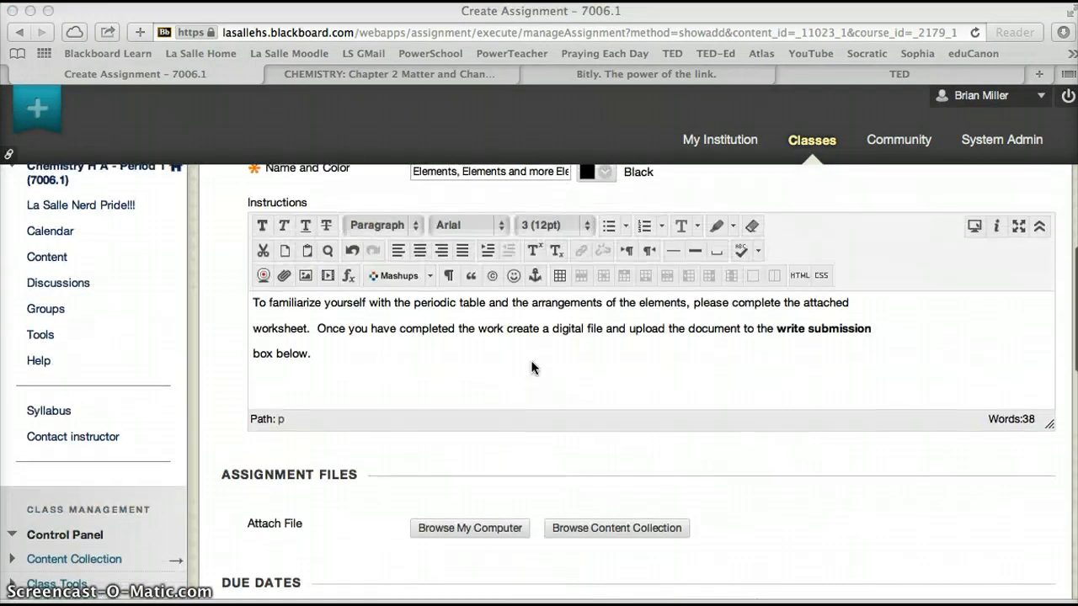
{"action": "scroll", "coordinate": [531, 368], "scroll_direction": "up", "scroll_amount": 1}
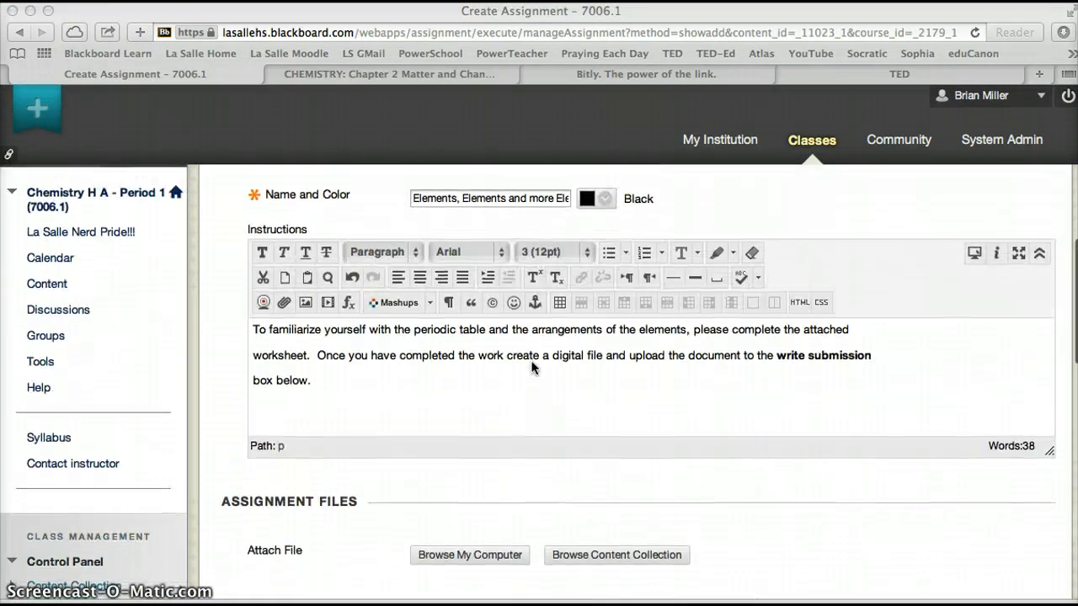
{"action": "left_click", "coordinate": [533, 410]}
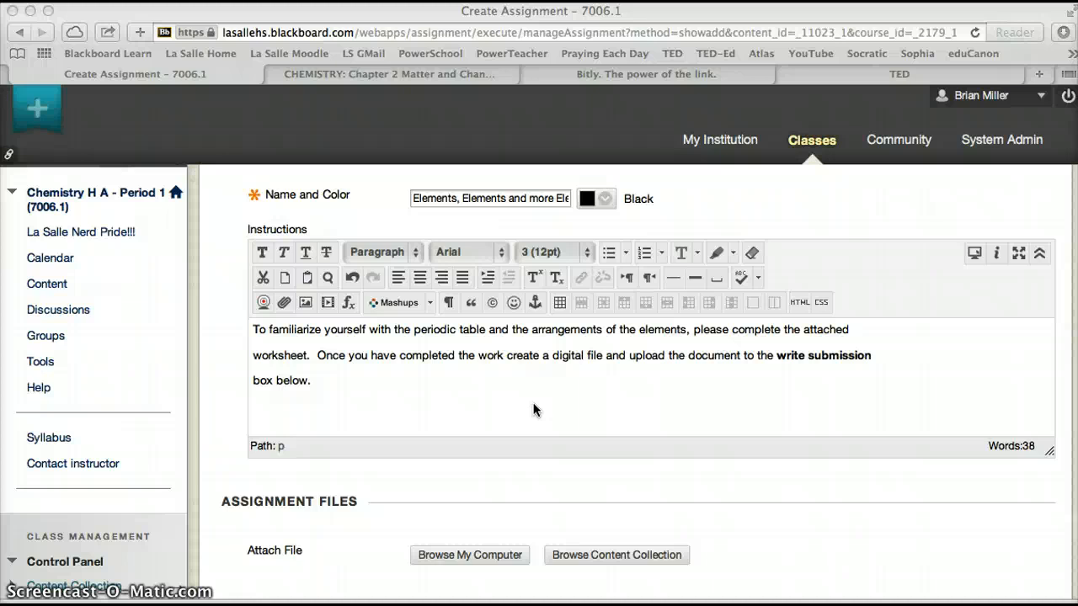
Step: Start attaching an assignment file from the computer and open the La Salle folder on the Desktop
{"action": "scroll", "coordinate": [533, 410], "scroll_direction": "down", "scroll_amount": 3}
{"action": "left_click", "coordinate": [492, 451]}
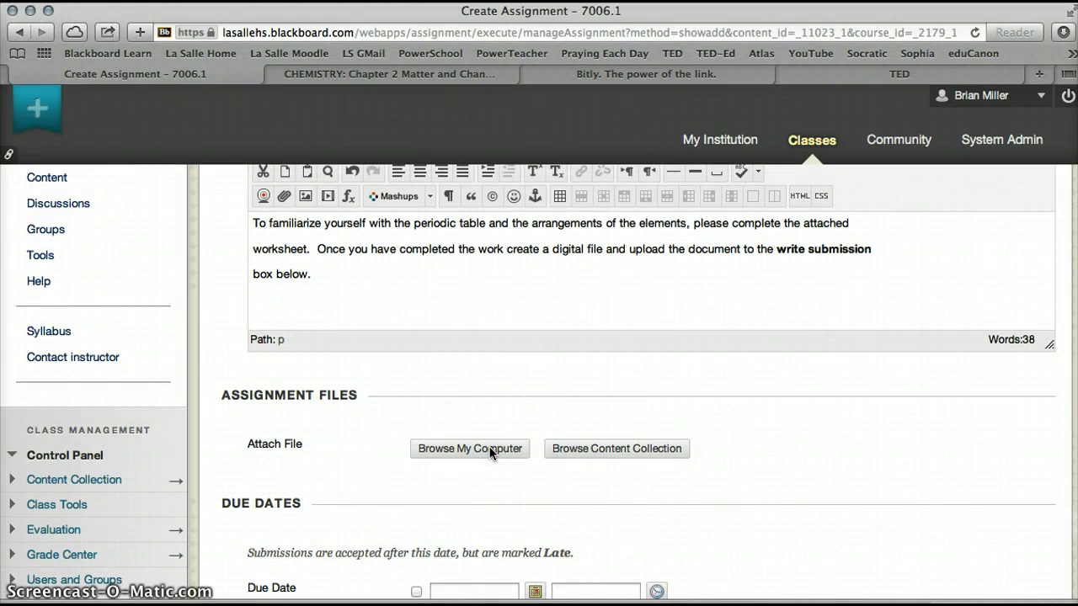
{"action": "left_click", "coordinate": [491, 452]}
{"action": "left_click", "coordinate": [489, 447]}
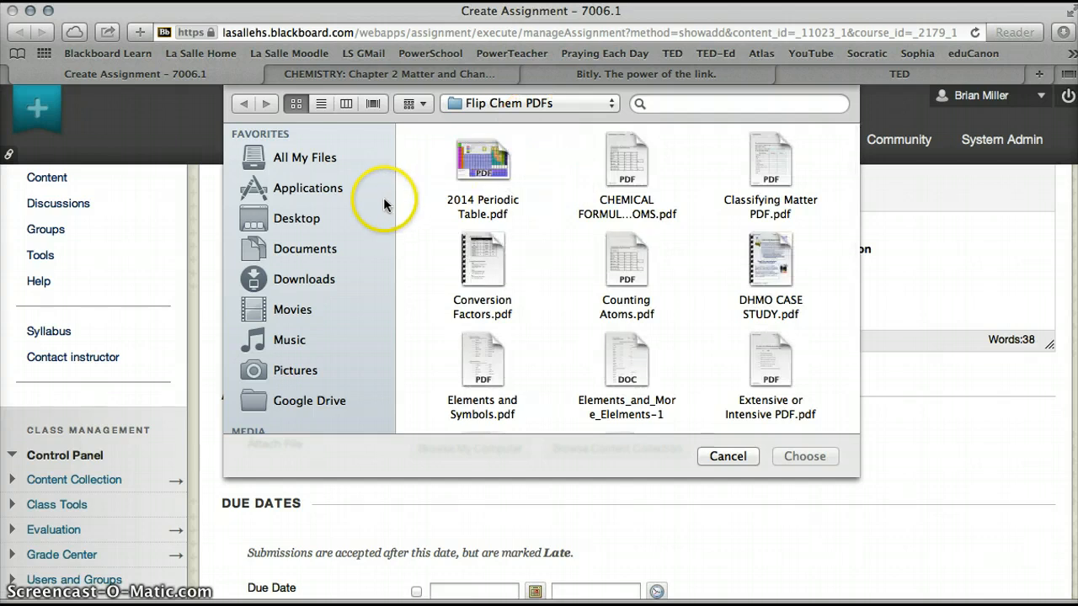
{"action": "scroll", "coordinate": [389, 206], "scroll_direction": "up", "scroll_amount": 1}
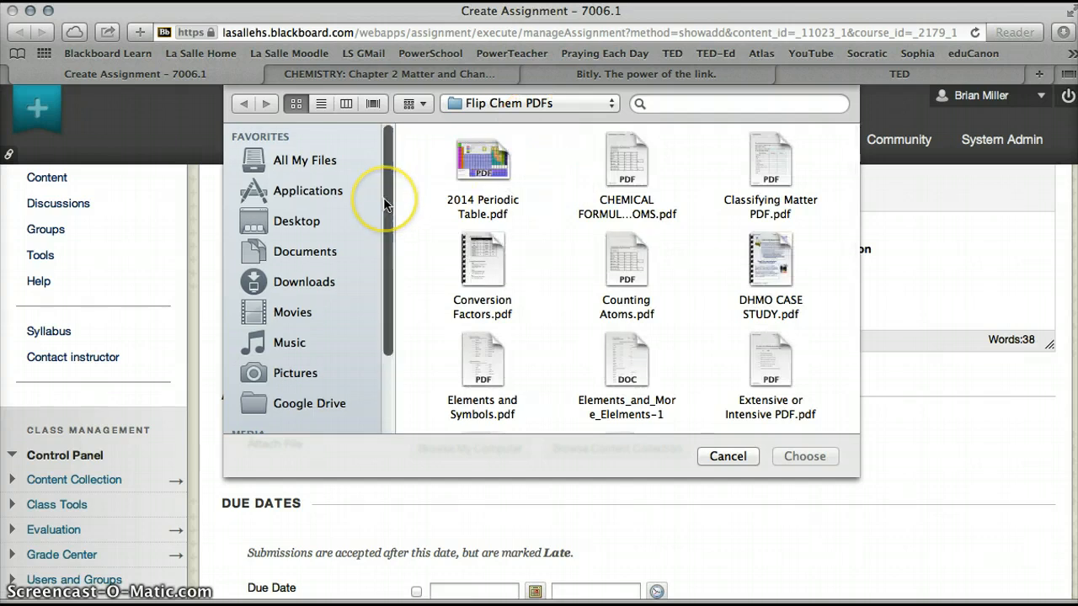
{"action": "left_click", "coordinate": [303, 220]}
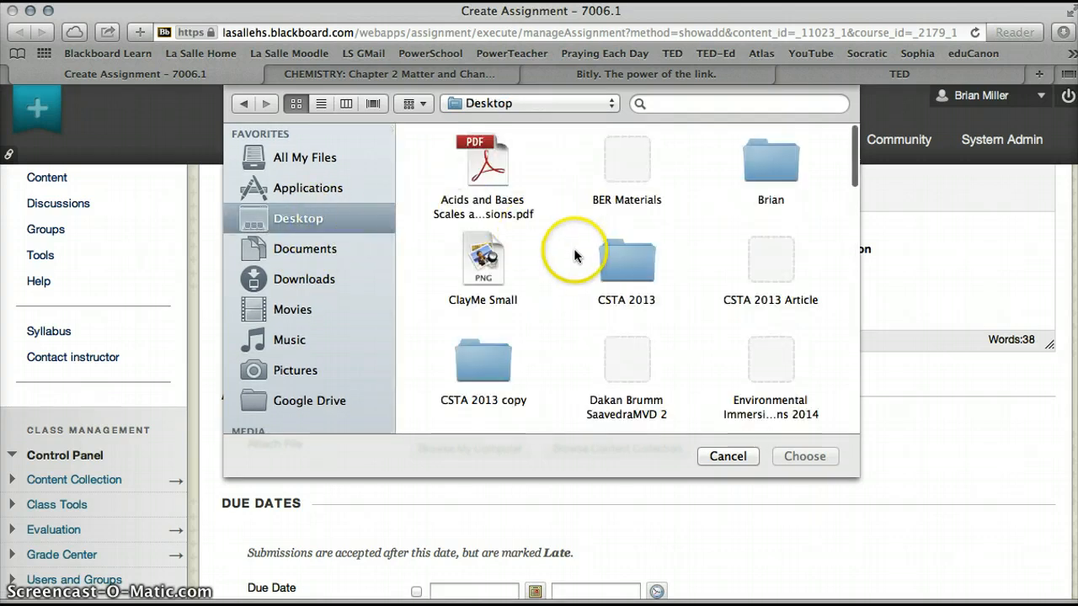
{"action": "scroll", "coordinate": [576, 255], "scroll_direction": "down", "scroll_amount": 5}
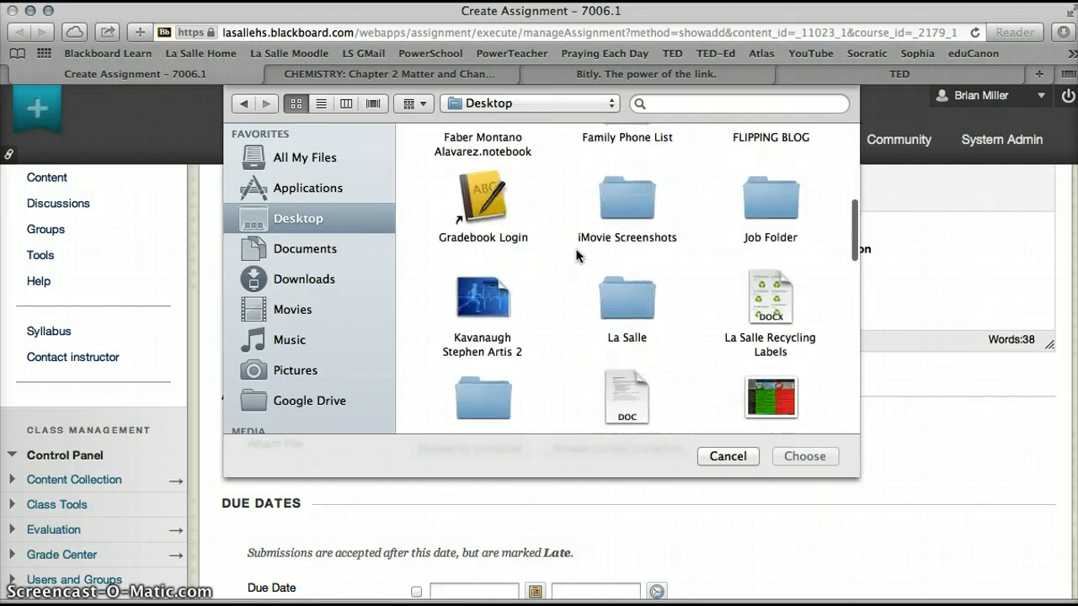
{"action": "double_click", "coordinate": [626, 296]}
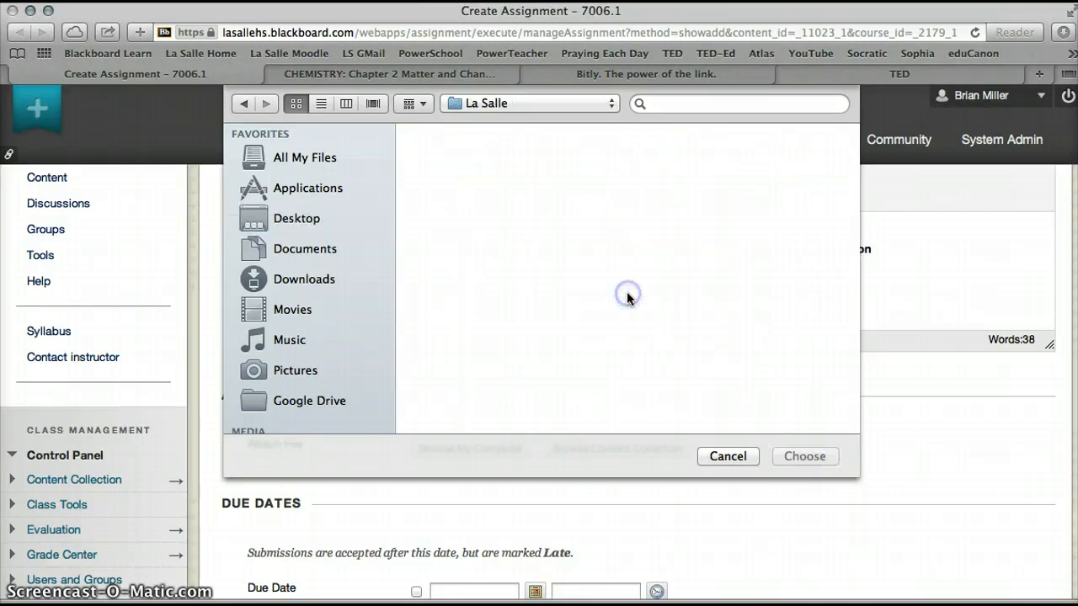
{"action": "left_click", "coordinate": [627, 297]}
Step: Attach Elements_and_More_Elelments.doc from the Flip Chem Docs folder, inside the chemistry flipped media folder under SMART Notebook
{"action": "scroll", "coordinate": [543, 311], "scroll_direction": "down", "scroll_amount": 5}
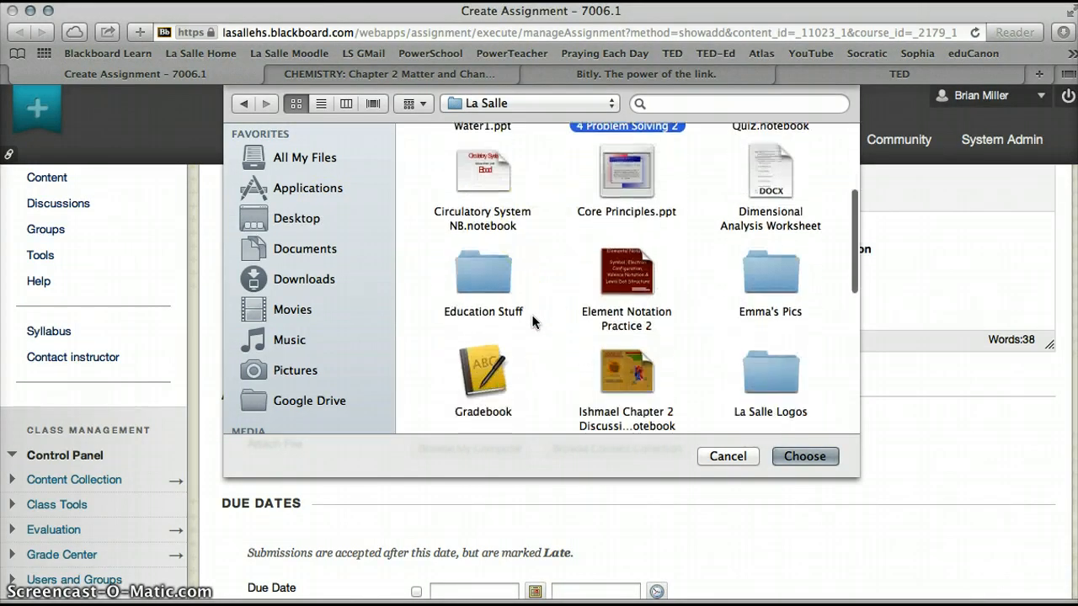
{"action": "scroll", "coordinate": [533, 321], "scroll_direction": "down", "scroll_amount": 4}
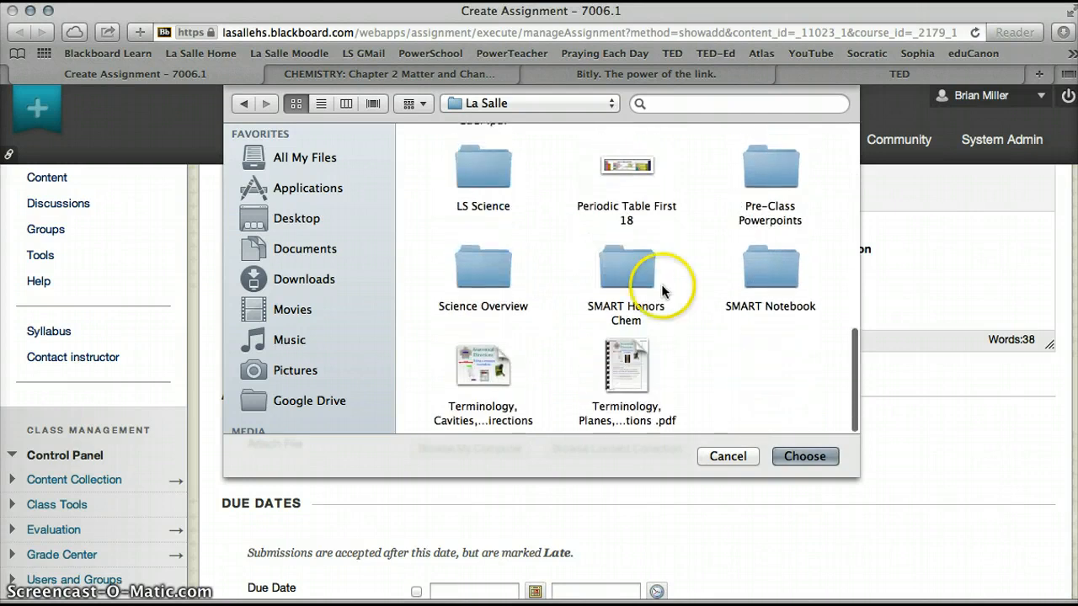
{"action": "double_click", "coordinate": [780, 278]}
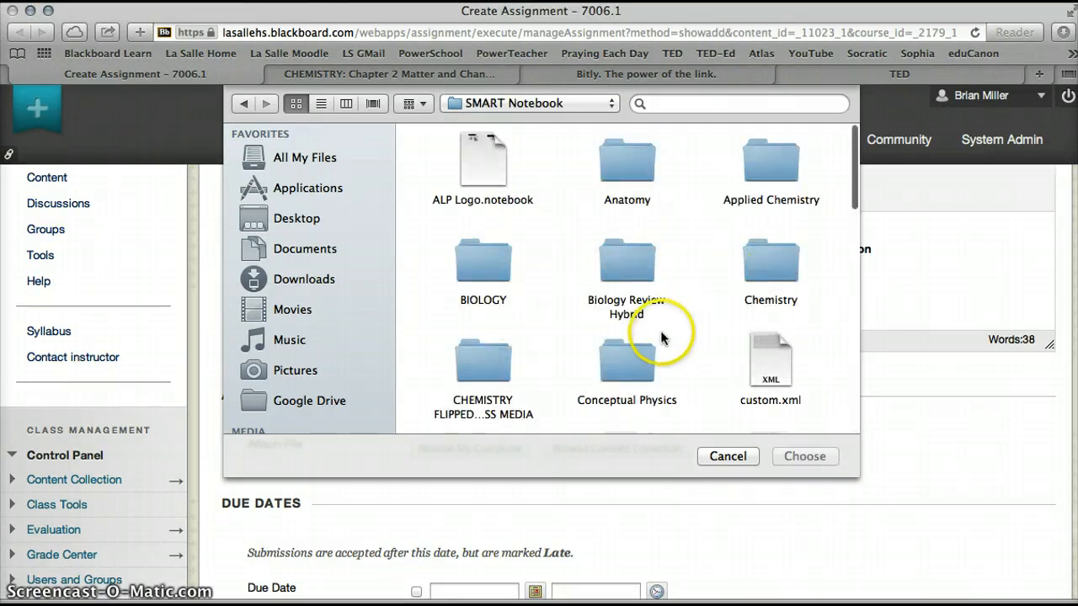
{"action": "scroll", "coordinate": [662, 337], "scroll_direction": "down", "scroll_amount": 1}
{"action": "double_click", "coordinate": [482, 347]}
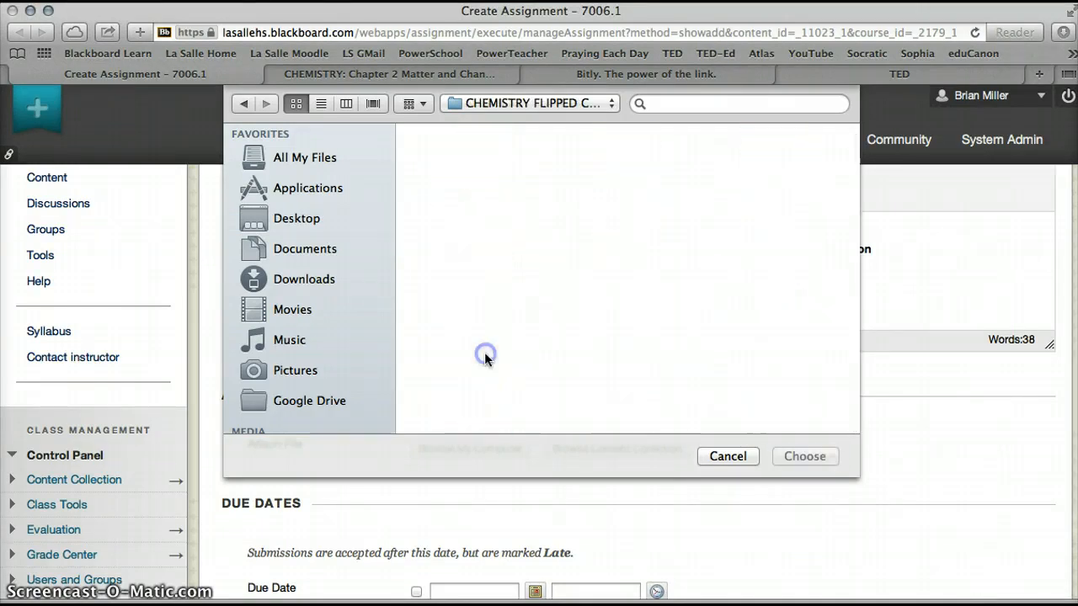
{"action": "scroll", "coordinate": [543, 341], "scroll_direction": "down", "scroll_amount": 2}
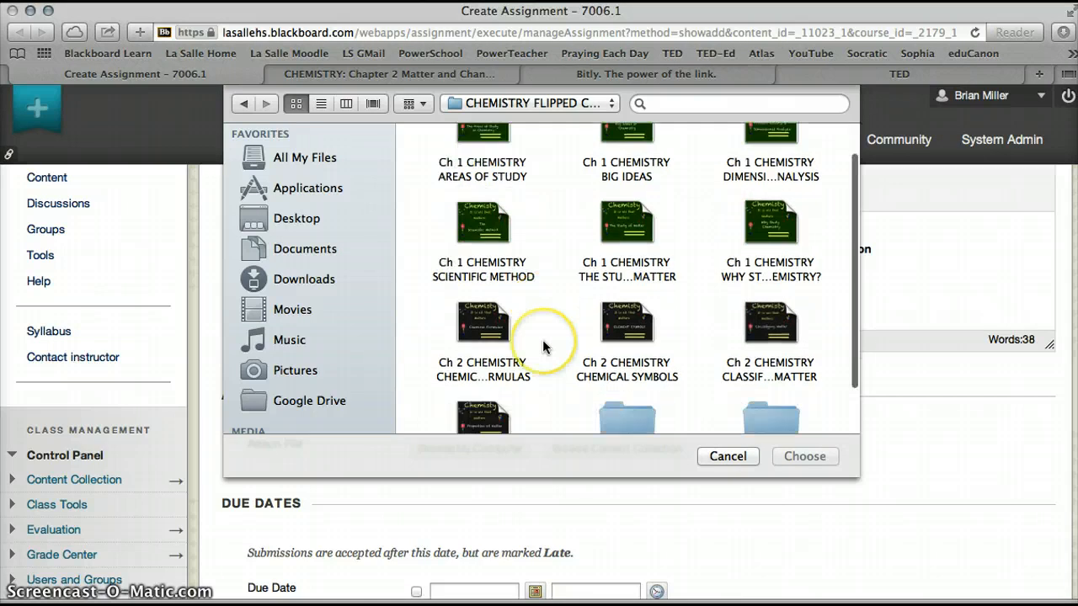
{"action": "scroll", "coordinate": [543, 346], "scroll_direction": "down", "scroll_amount": 2}
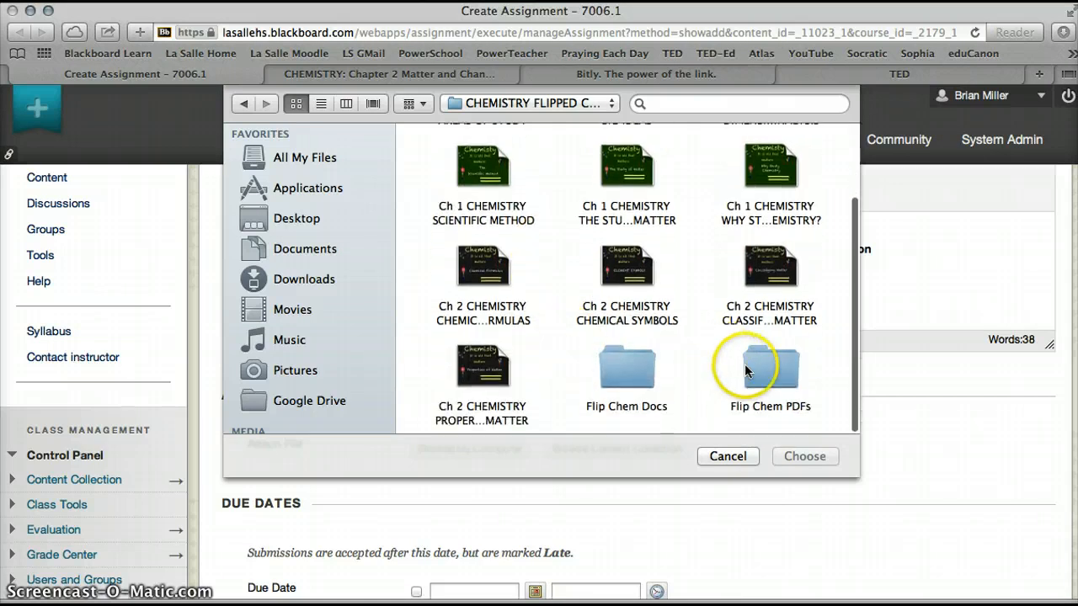
{"action": "left_click", "coordinate": [632, 368]}
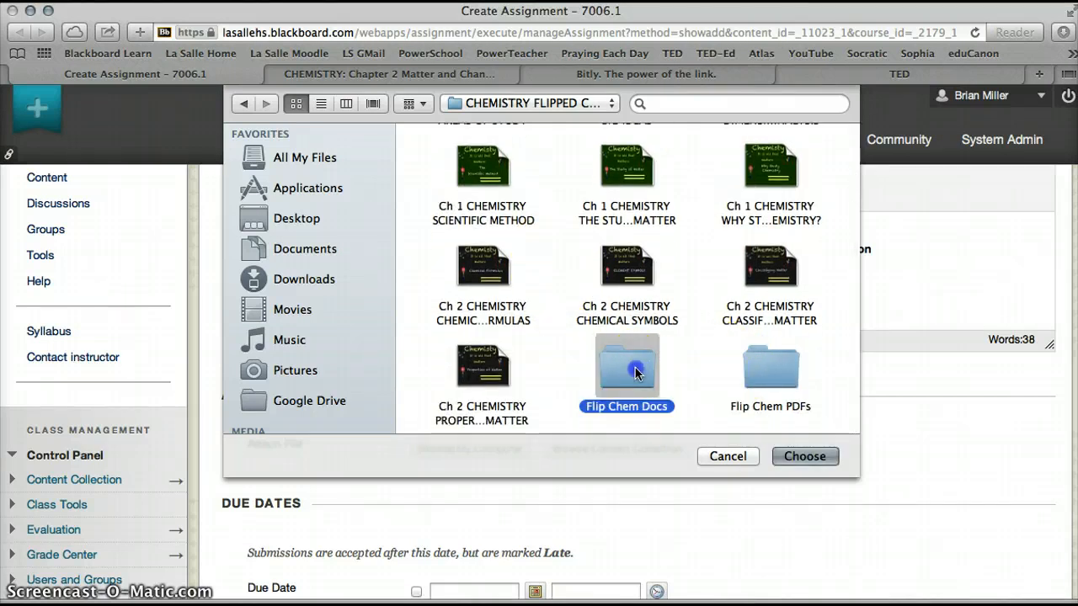
{"action": "double_click", "coordinate": [634, 370]}
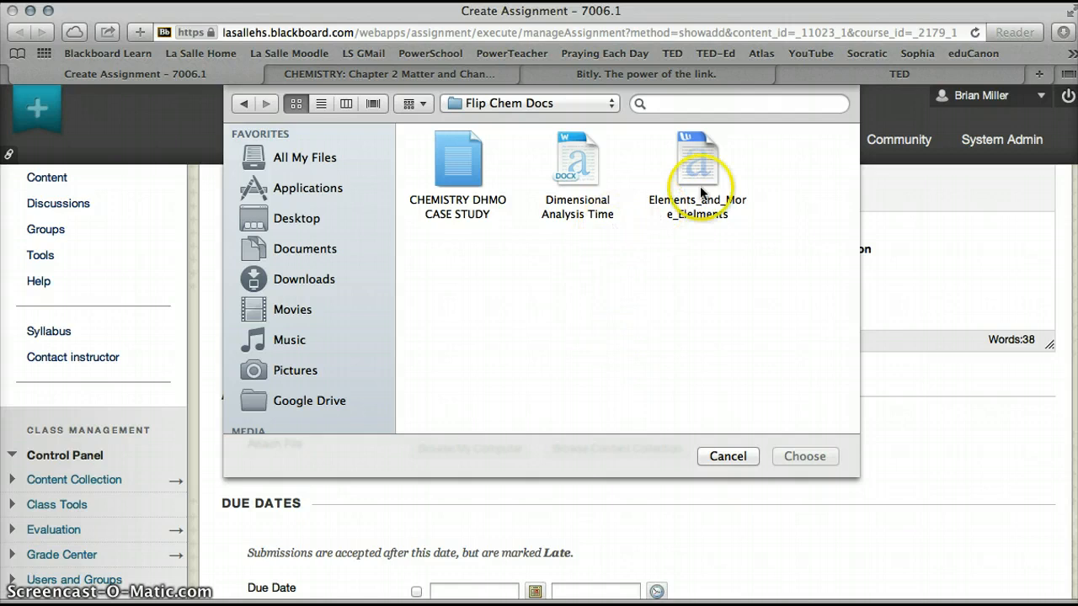
{"action": "double_click", "coordinate": [699, 167]}
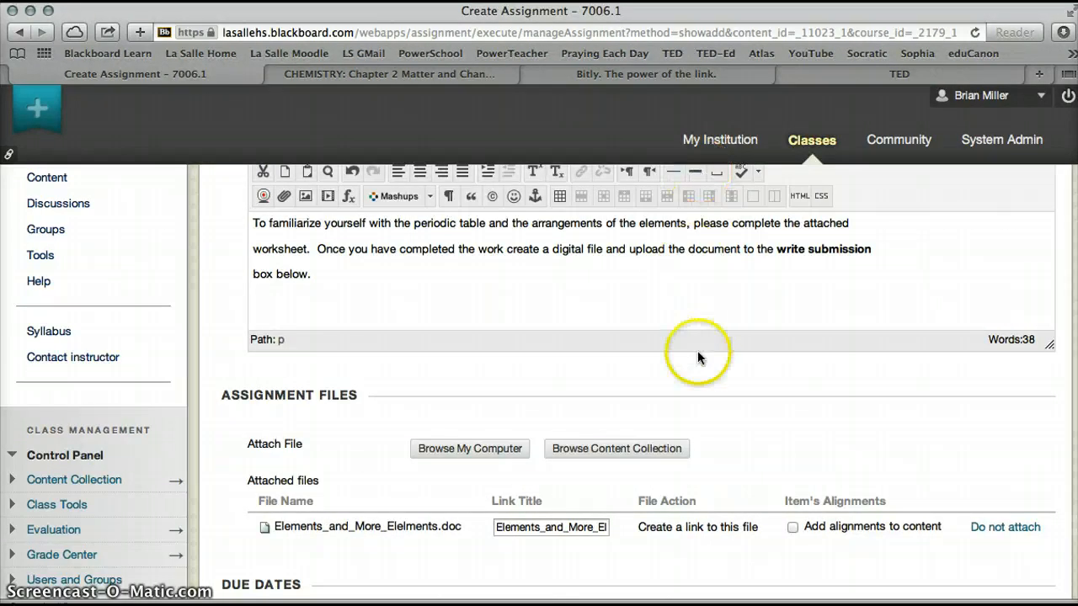
Step: Set the assignment's due date to 09/07/2014 using the date picker
{"action": "scroll", "coordinate": [697, 357], "scroll_direction": "down", "scroll_amount": 5}
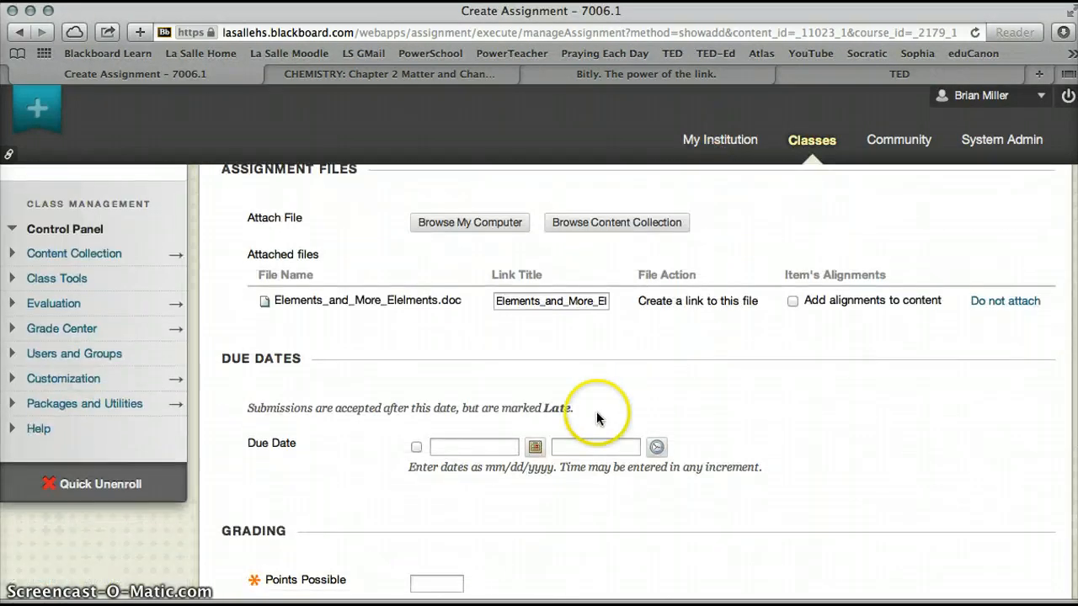
{"action": "left_click", "coordinate": [535, 449]}
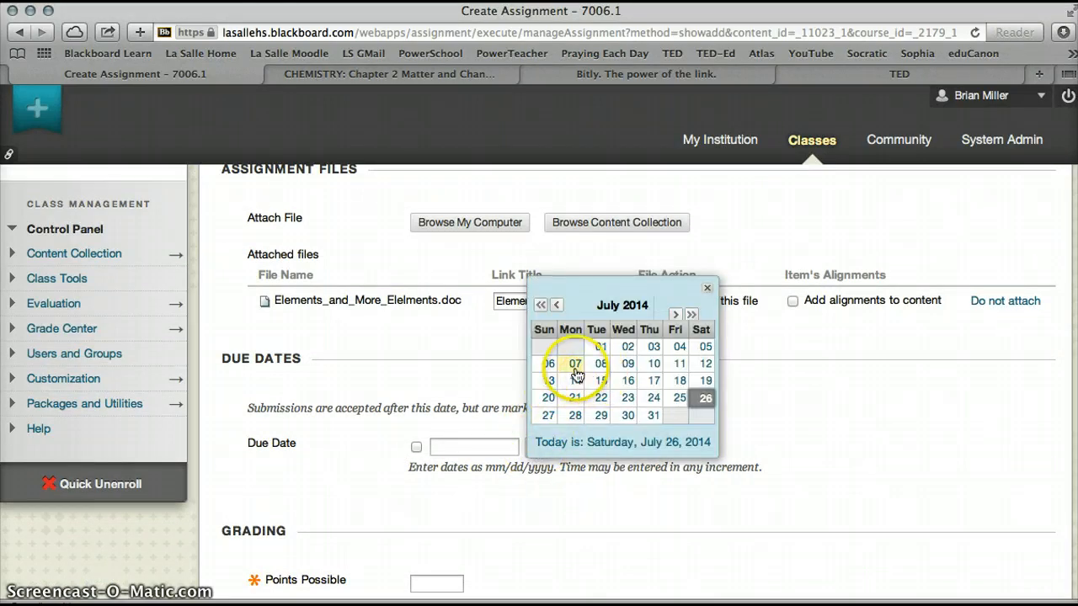
{"action": "left_click", "coordinate": [675, 314]}
{"action": "left_click", "coordinate": [675, 314]}
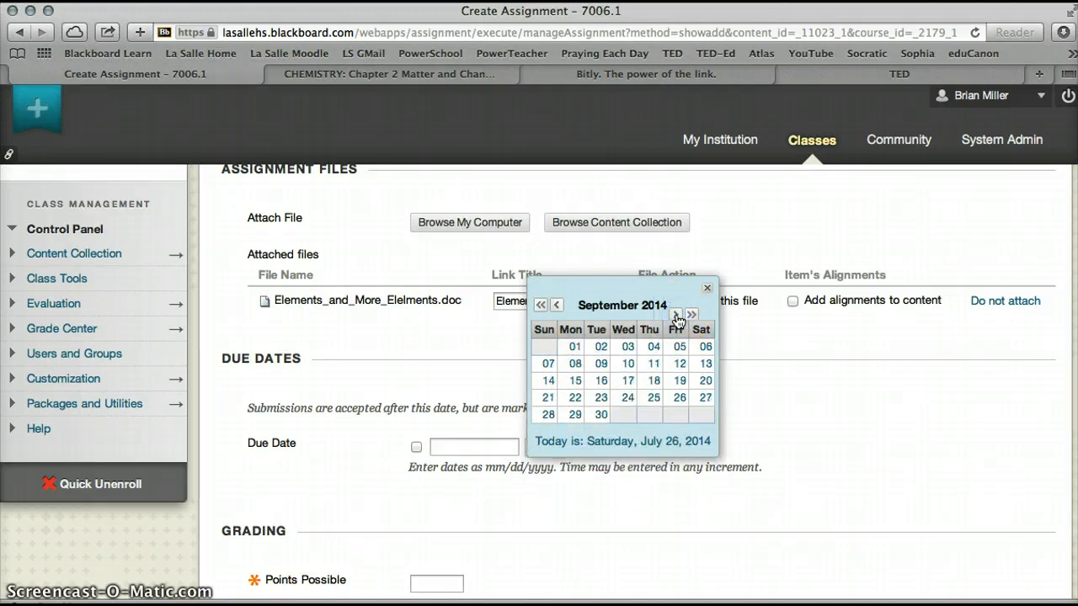
{"action": "left_click", "coordinate": [548, 364]}
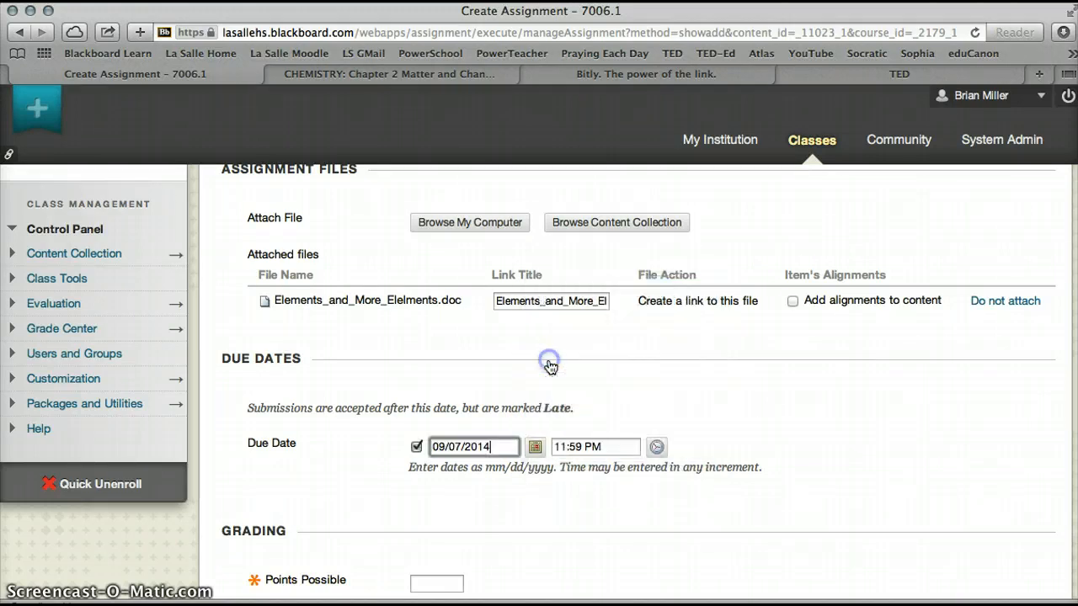
{"action": "scroll", "coordinate": [551, 367], "scroll_direction": "down", "scroll_amount": 3}
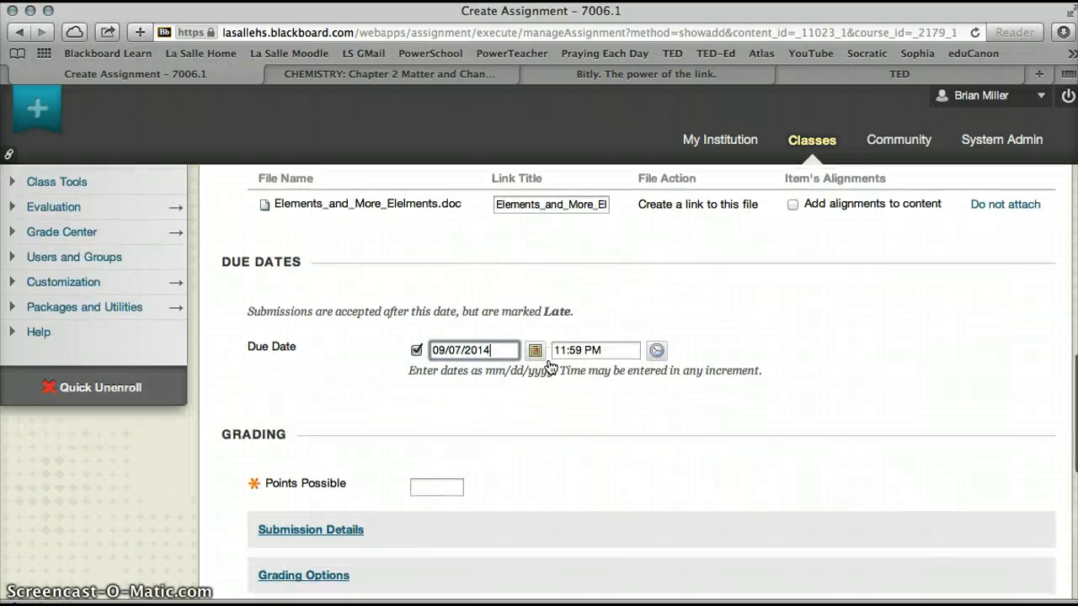
Step: Set the assignment's points possible to 10
{"action": "left_click", "coordinate": [591, 362]}
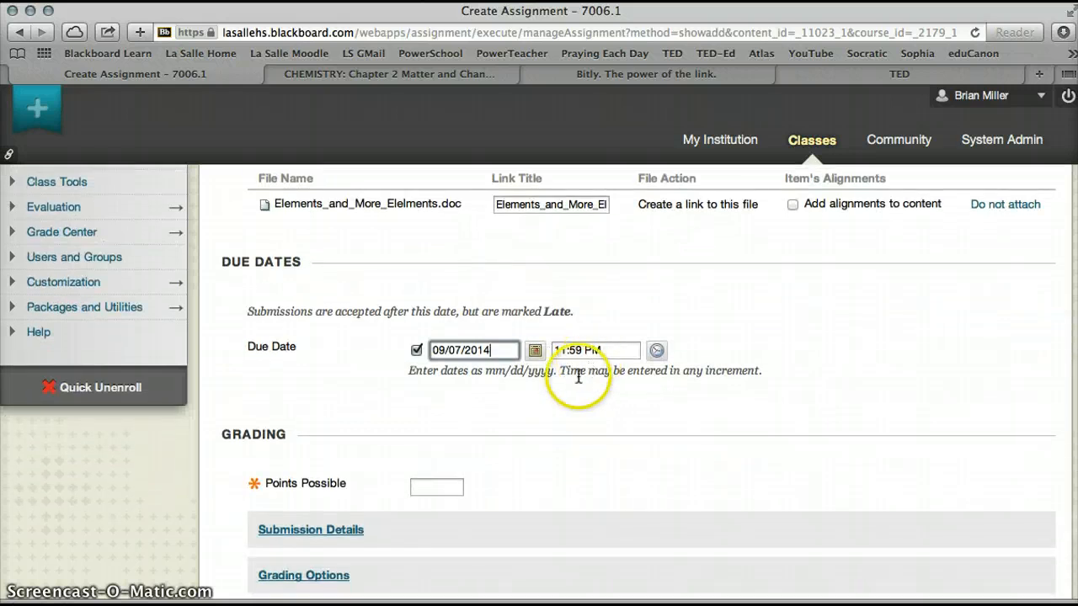
{"action": "left_click", "coordinate": [453, 488]}
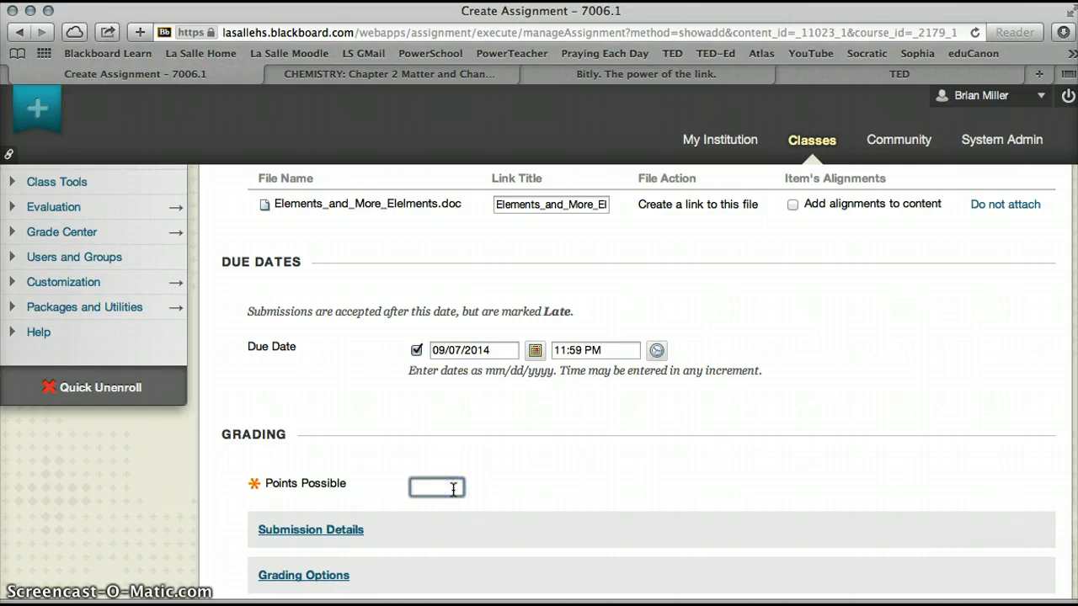
{"action": "scroll", "coordinate": [453, 489], "scroll_direction": "down", "scroll_amount": 3}
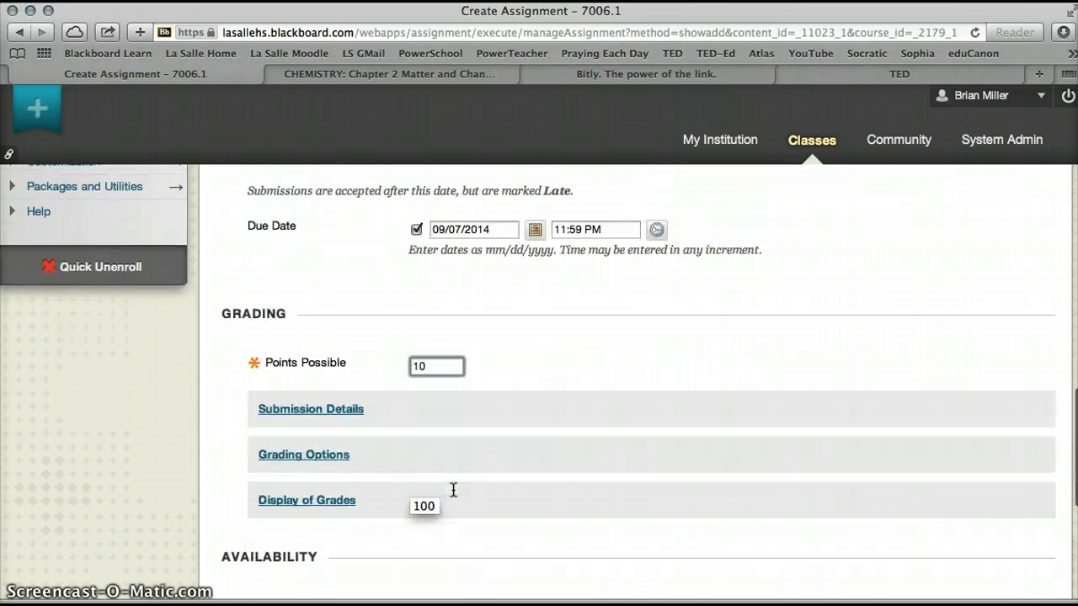
Step: Expand Submission Details and Grading Options to review the assignment type, number of attempts, and anonymous and delegated grading settings
{"action": "left_click", "coordinate": [356, 410]}
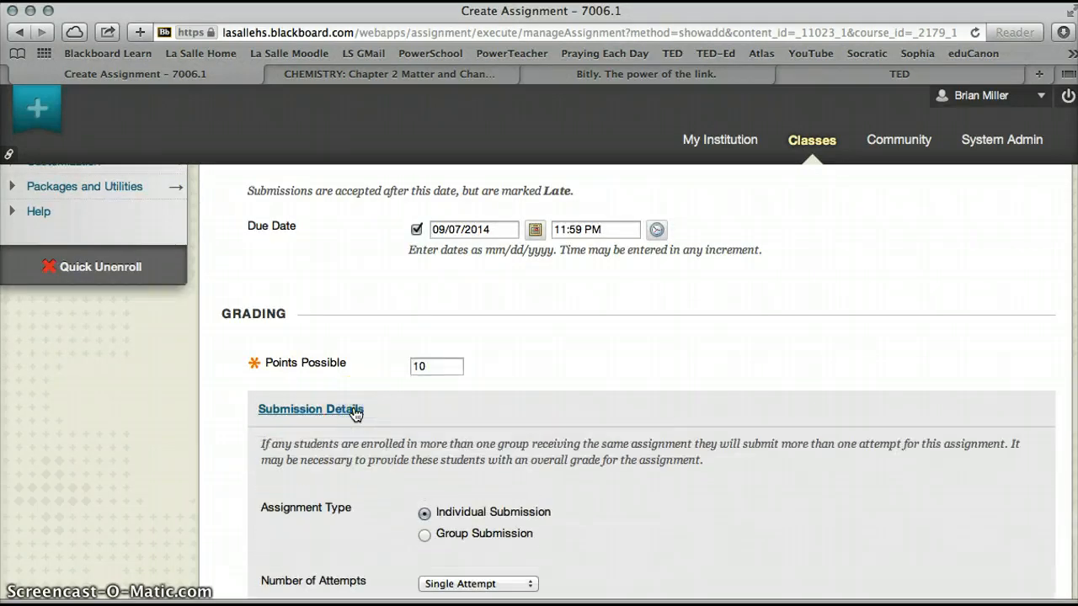
{"action": "scroll", "coordinate": [384, 444], "scroll_direction": "down", "scroll_amount": 3}
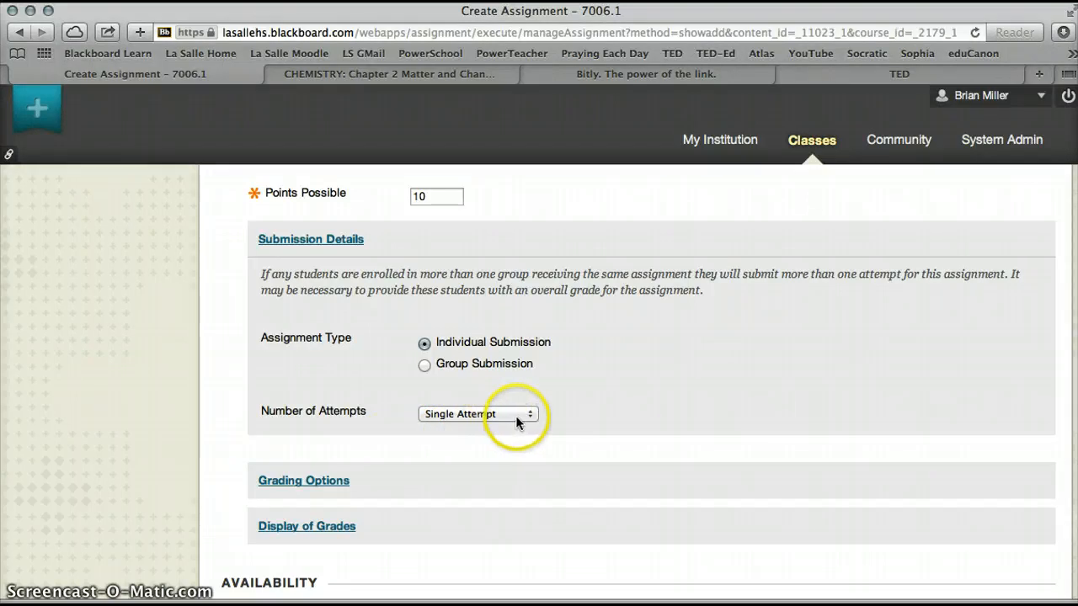
{"action": "left_click", "coordinate": [340, 482]}
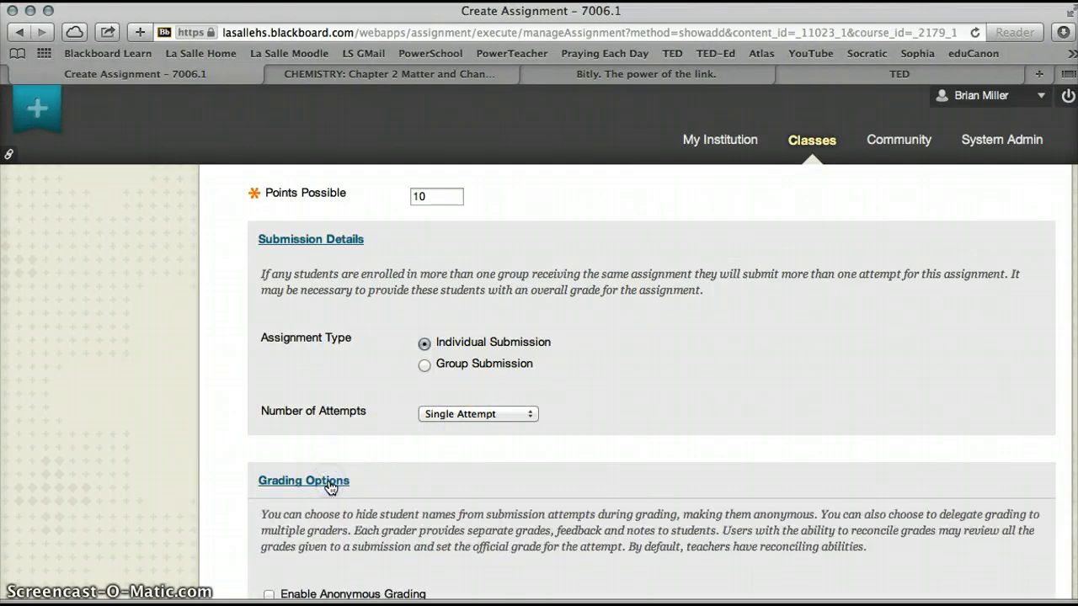
{"action": "scroll", "coordinate": [333, 486], "scroll_direction": "down", "scroll_amount": 5}
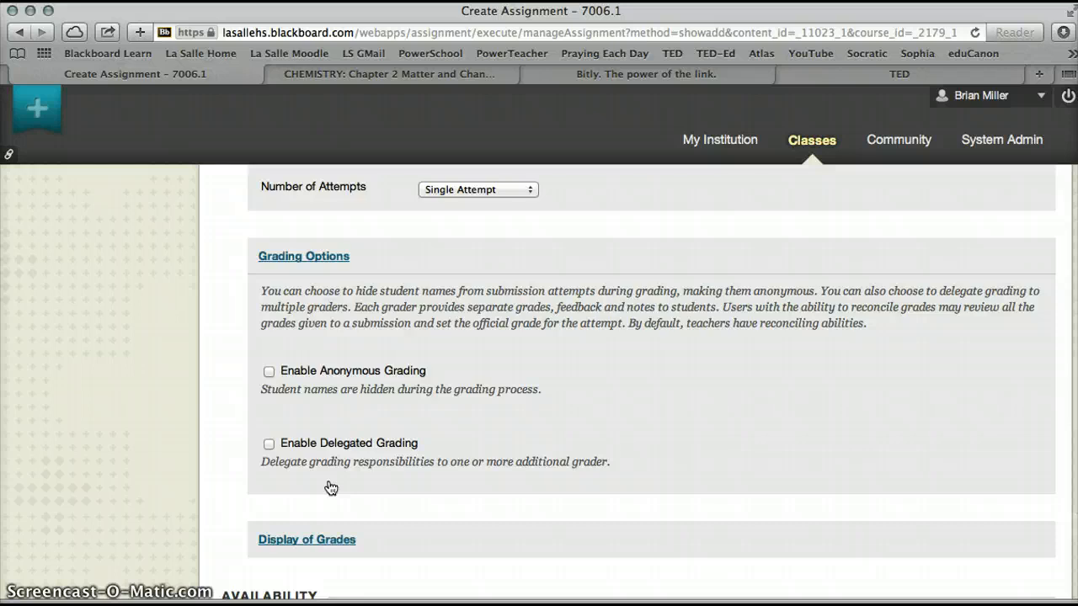
{"action": "scroll", "coordinate": [330, 488], "scroll_direction": "down", "scroll_amount": 1}
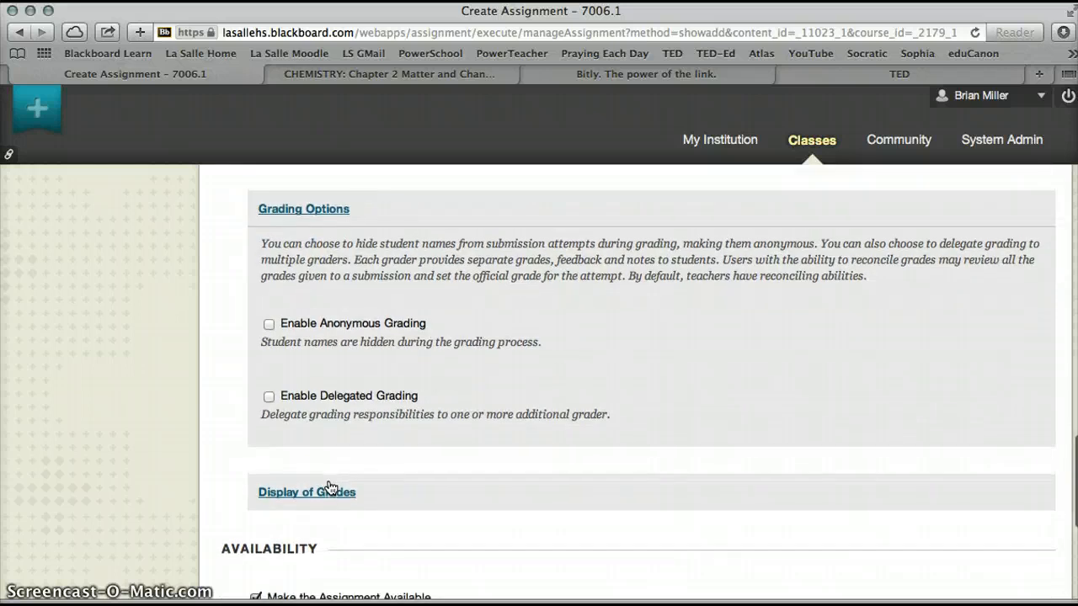
Step: Expand Display of Grades and review the primary and secondary display, Grade Center calculation and My Grades settings
{"action": "left_click", "coordinate": [326, 496]}
{"action": "scroll", "coordinate": [327, 498], "scroll_direction": "down", "scroll_amount": 4}
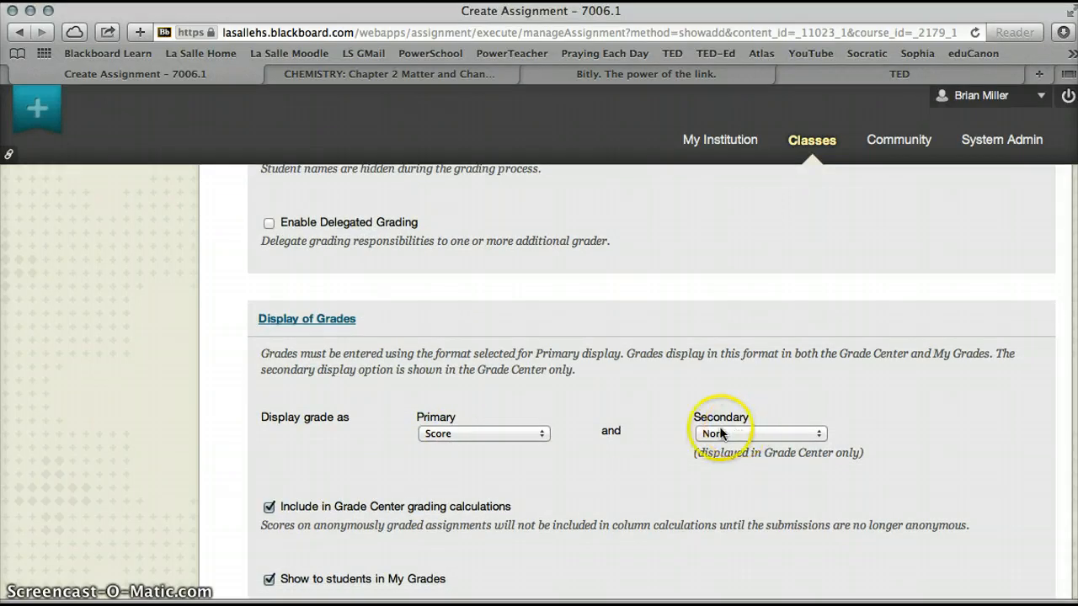
{"action": "scroll", "coordinate": [663, 441], "scroll_direction": "down", "scroll_amount": 2}
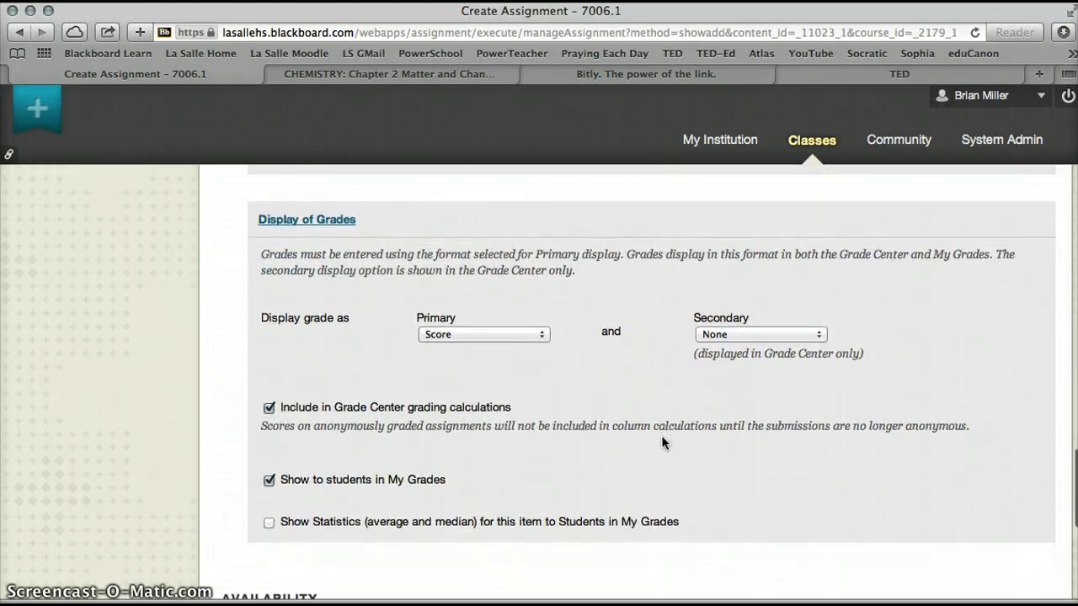
{"action": "scroll", "coordinate": [661, 435], "scroll_direction": "down", "scroll_amount": 1}
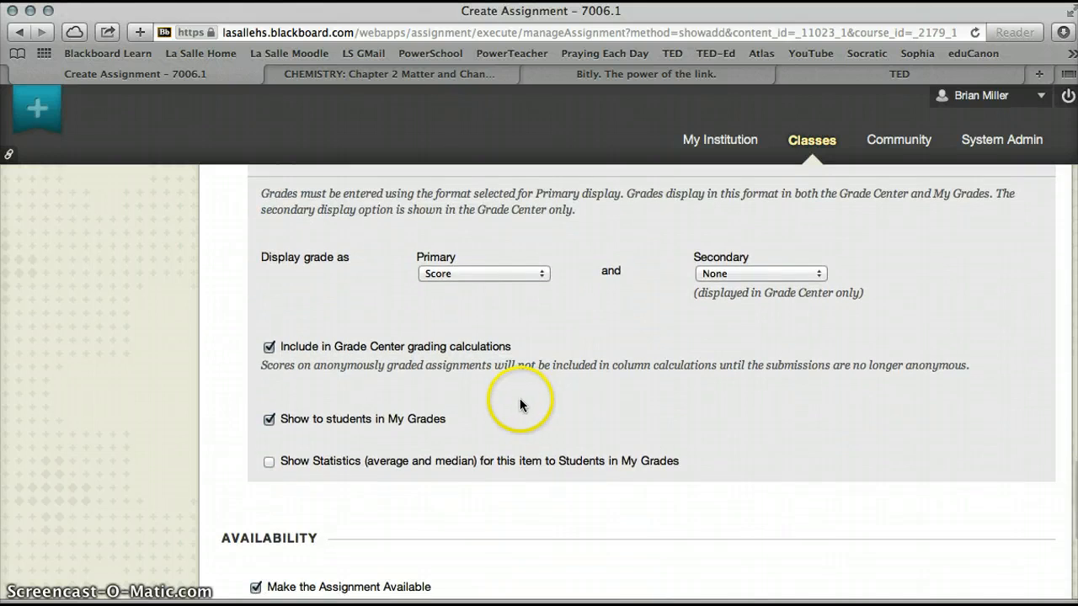
Step: Turn on Track Number of Views under the assignment's availability settings and submit the assignment
{"action": "scroll", "coordinate": [519, 405], "scroll_direction": "down", "scroll_amount": 2}
{"action": "scroll", "coordinate": [519, 402], "scroll_direction": "down", "scroll_amount": 3}
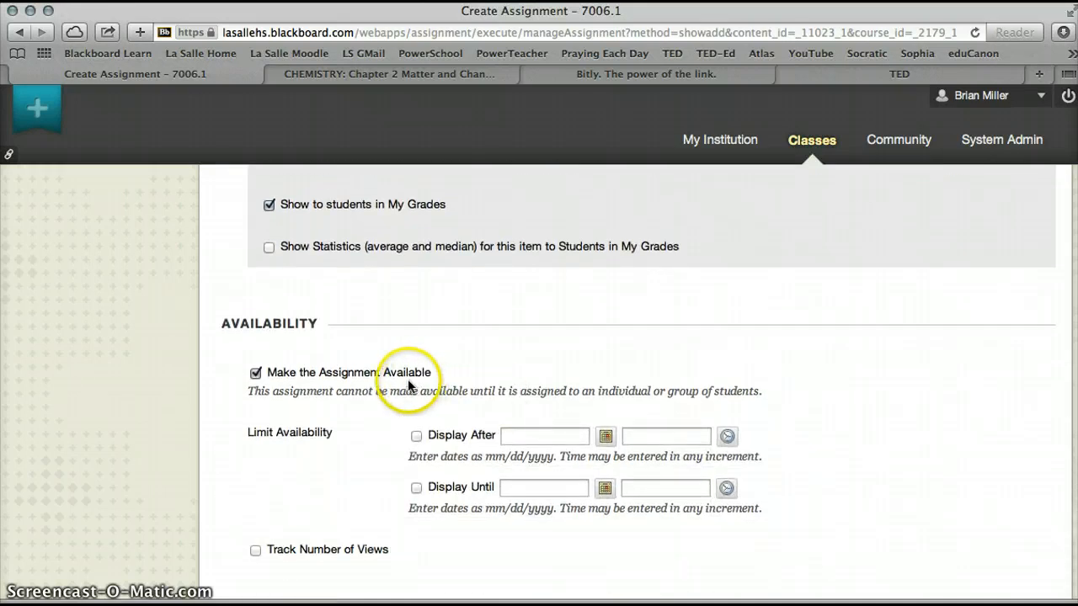
{"action": "scroll", "coordinate": [844, 392], "scroll_direction": "down", "scroll_amount": 2}
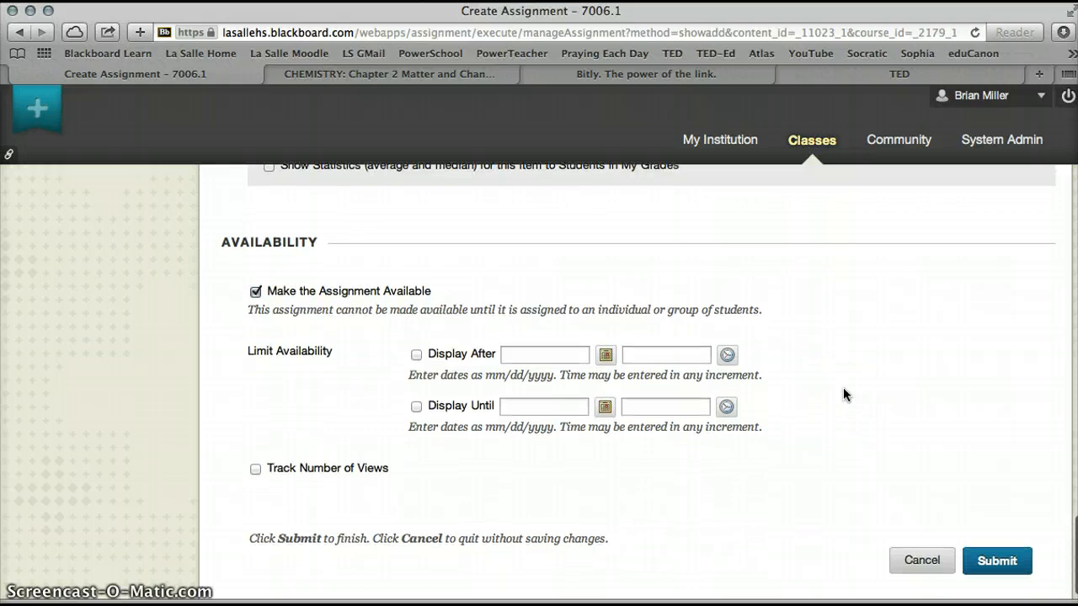
{"action": "left_click", "coordinate": [254, 461]}
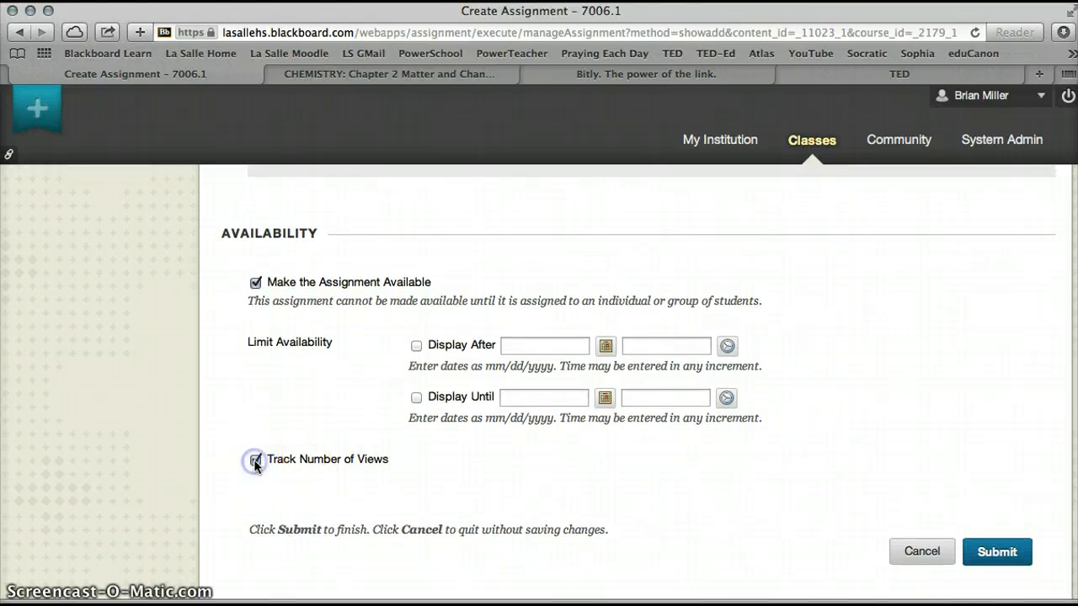
{"action": "left_click", "coordinate": [1005, 547]}
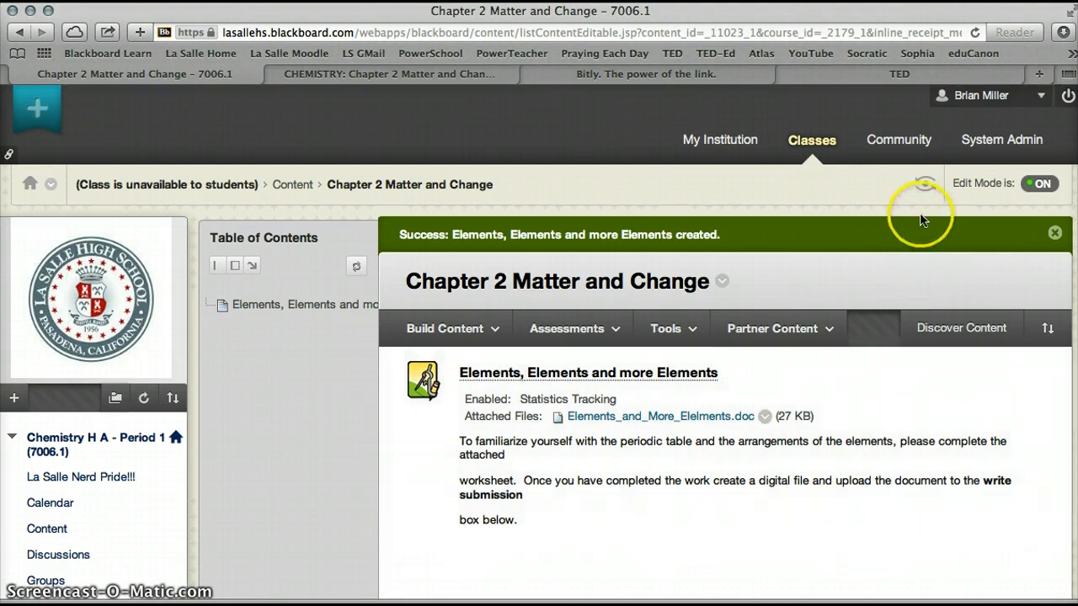
Step: Enter student preview and open the Elements, Elements and more Elements assignment from Chapter 2 Matter and Change in the class content
{"action": "left_click", "coordinate": [924, 184]}
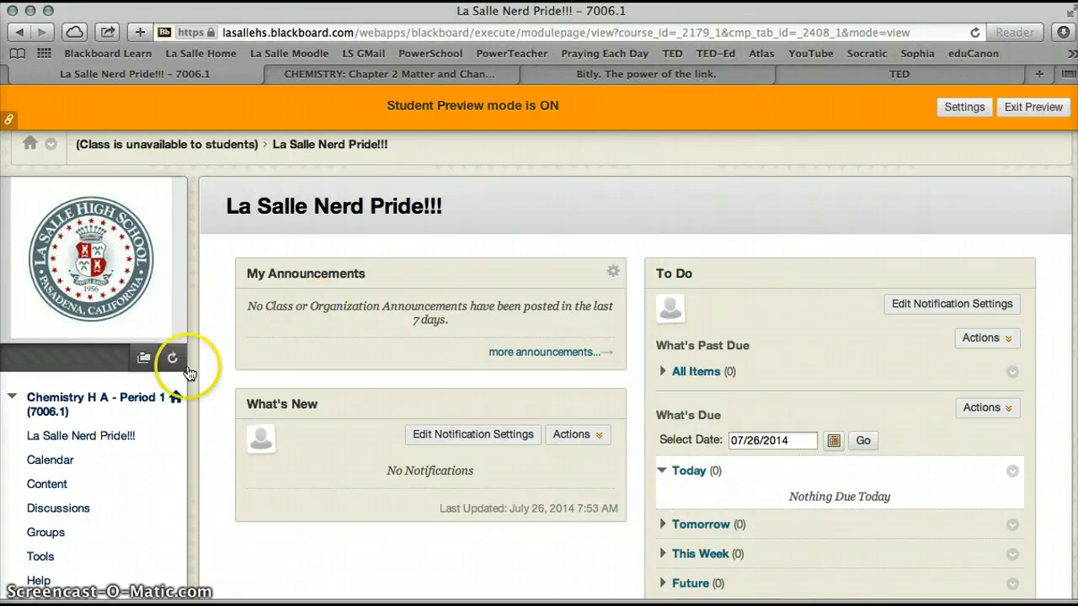
{"action": "left_click", "coordinate": [55, 487]}
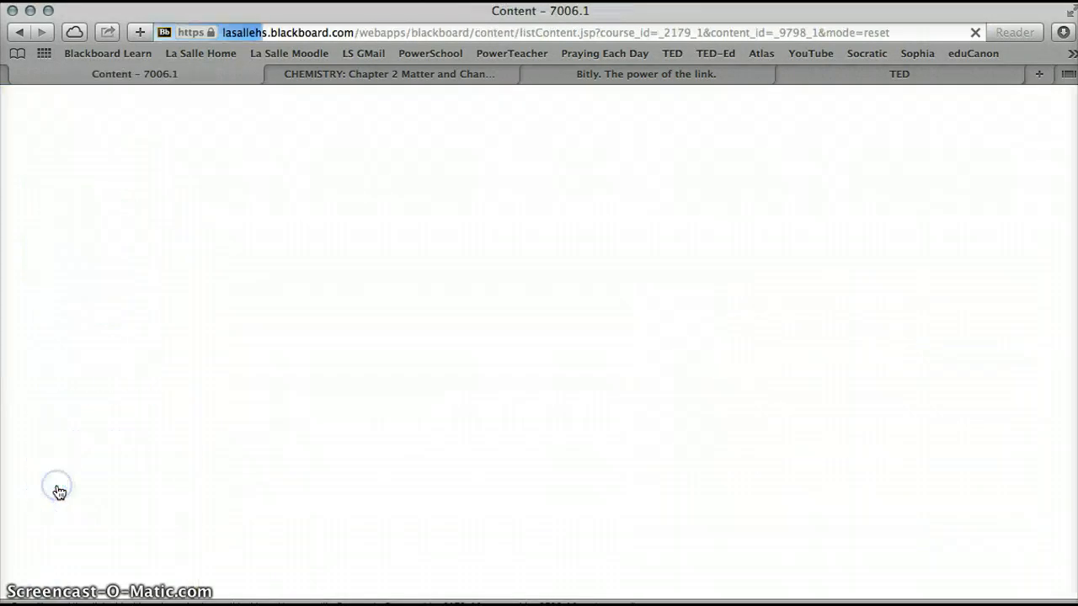
{"action": "scroll", "coordinate": [482, 406], "scroll_direction": "down", "scroll_amount": 3}
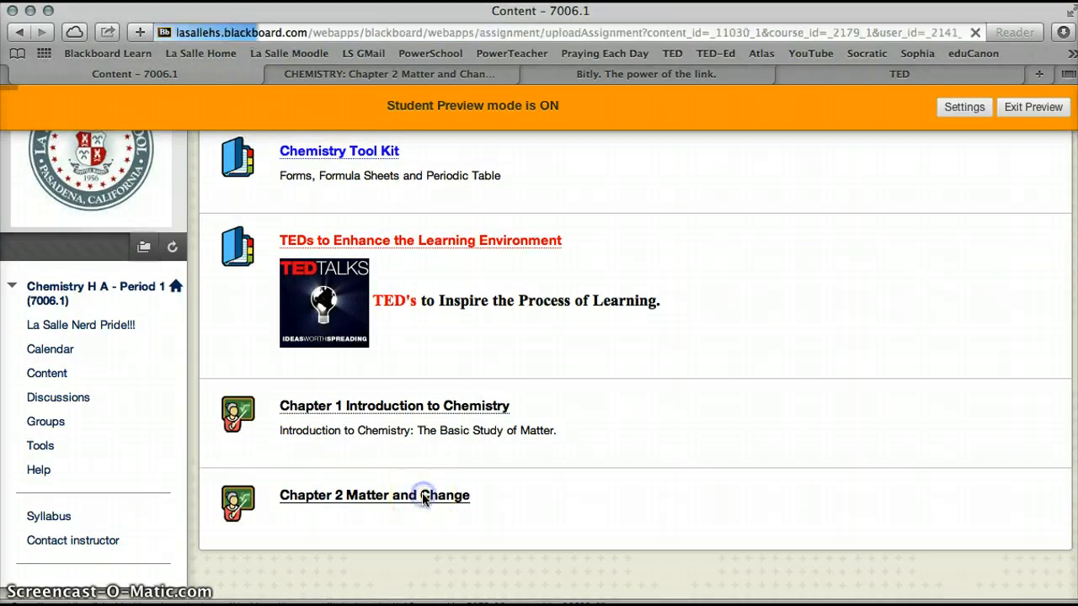
{"action": "scroll", "coordinate": [422, 500], "scroll_direction": "down", "scroll_amount": 5}
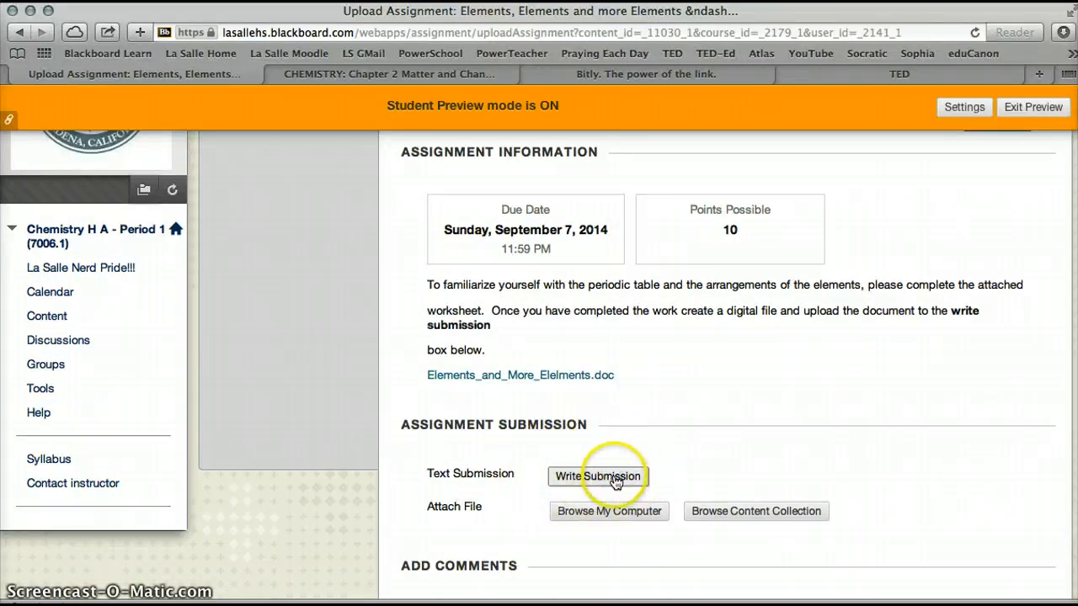
Step: Open the text editor for a written submission and review the file attachment options, comments area and assignment information as a student
{"action": "left_click", "coordinate": [598, 476]}
{"action": "scroll", "coordinate": [615, 483], "scroll_direction": "down", "scroll_amount": 3}
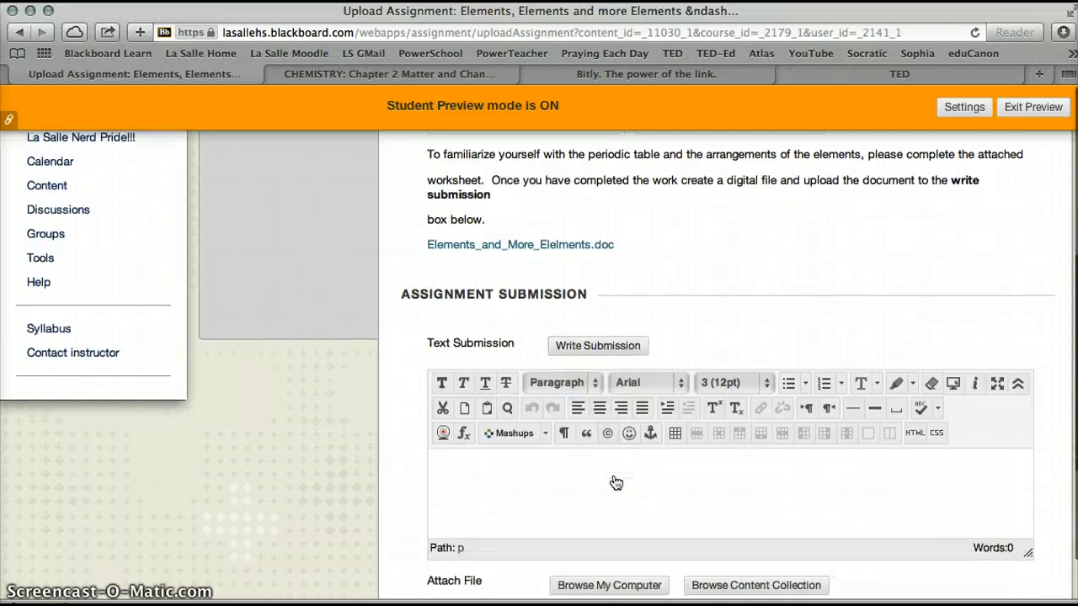
{"action": "scroll", "coordinate": [616, 482], "scroll_direction": "down", "scroll_amount": 1}
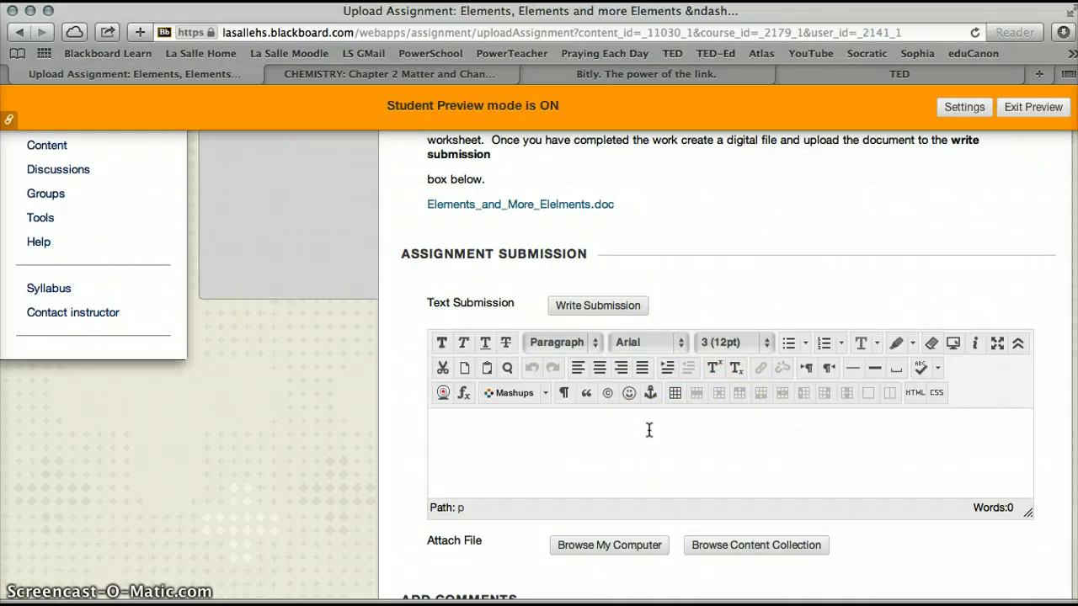
{"action": "scroll", "coordinate": [648, 430], "scroll_direction": "down", "scroll_amount": 4}
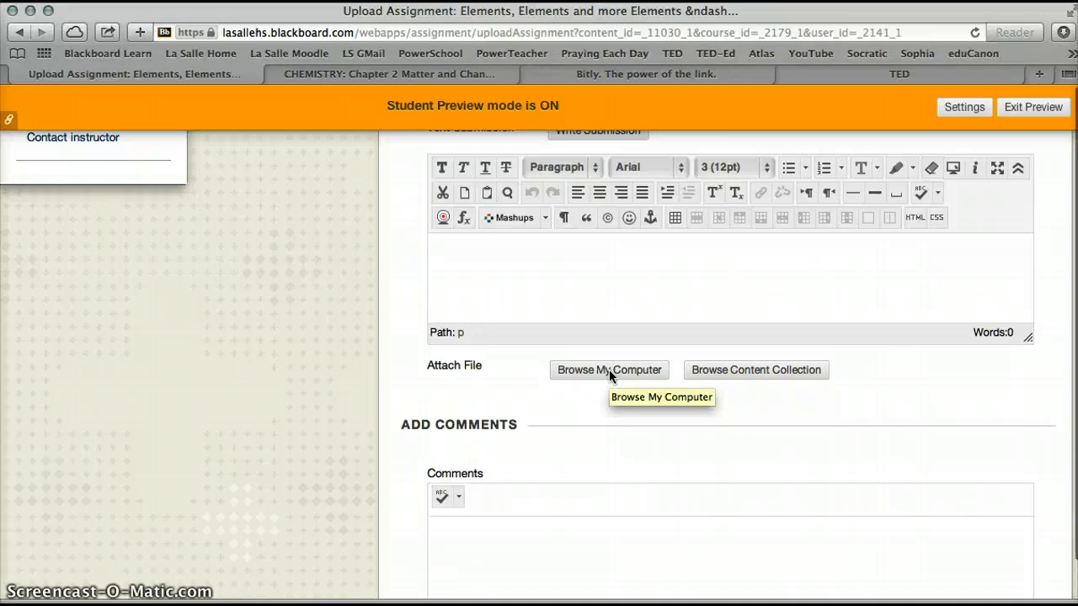
{"action": "scroll", "coordinate": [609, 371], "scroll_direction": "up", "scroll_amount": 10}
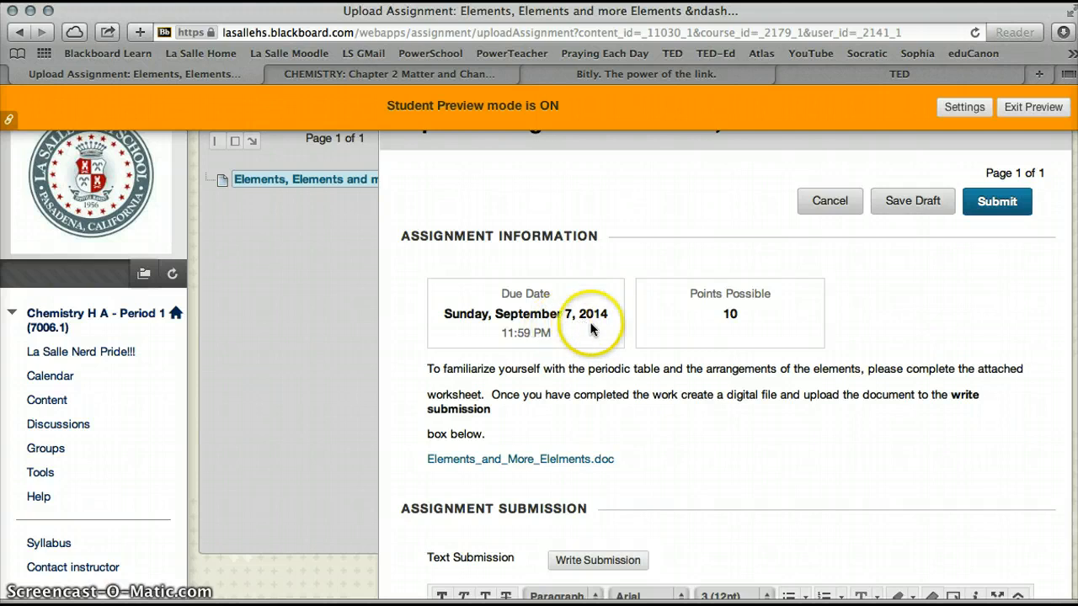
Step: Exit student preview, deleting the preview user and all data, and open the class calendar
{"action": "left_click", "coordinate": [1033, 108]}
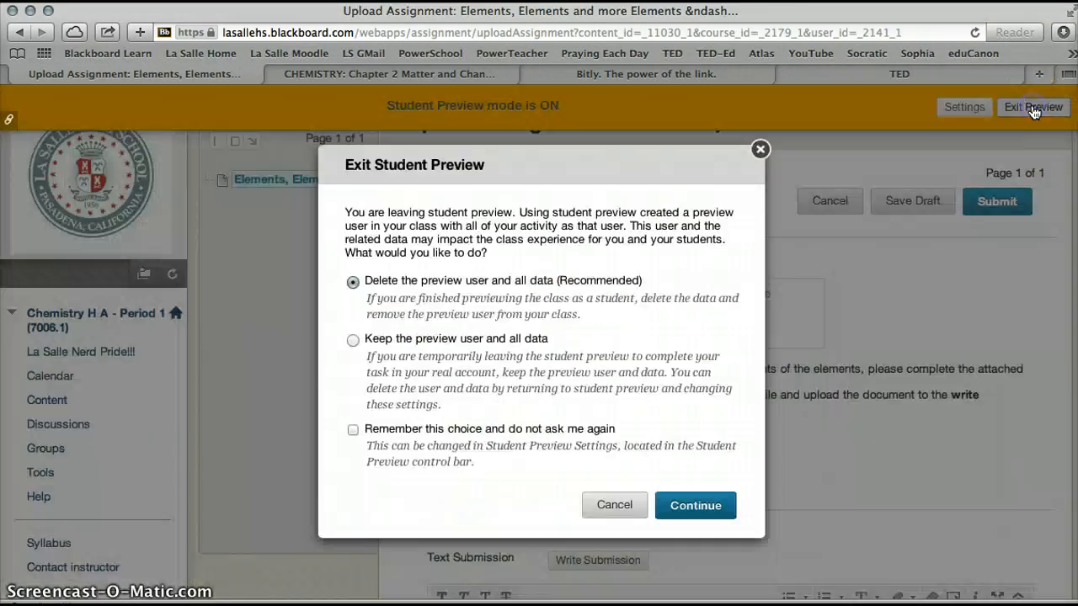
{"action": "left_click", "coordinate": [690, 506]}
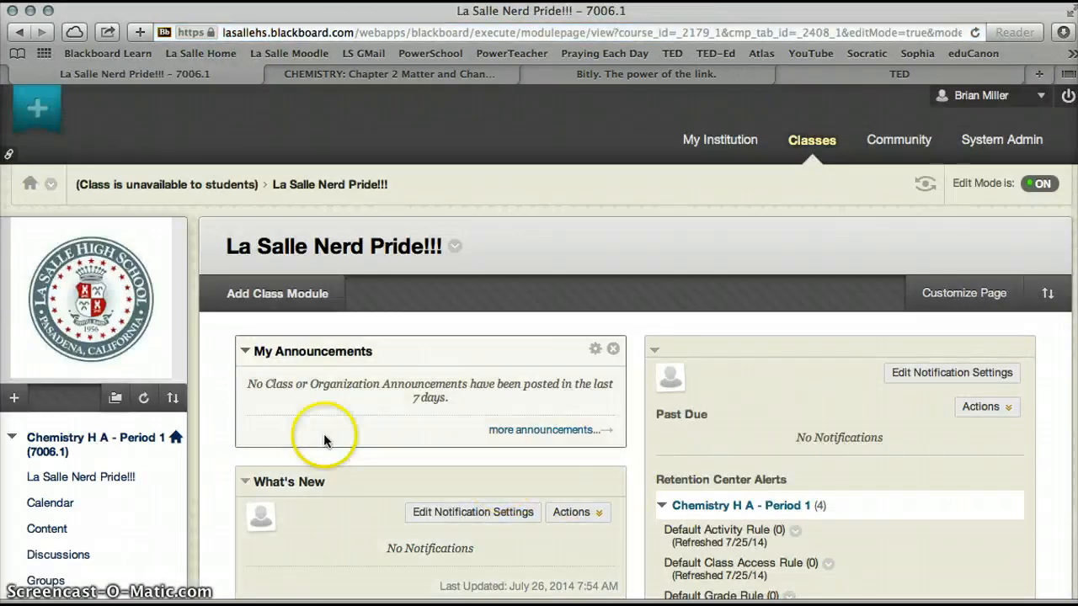
{"action": "scroll", "coordinate": [218, 461], "scroll_direction": "down", "scroll_amount": 3}
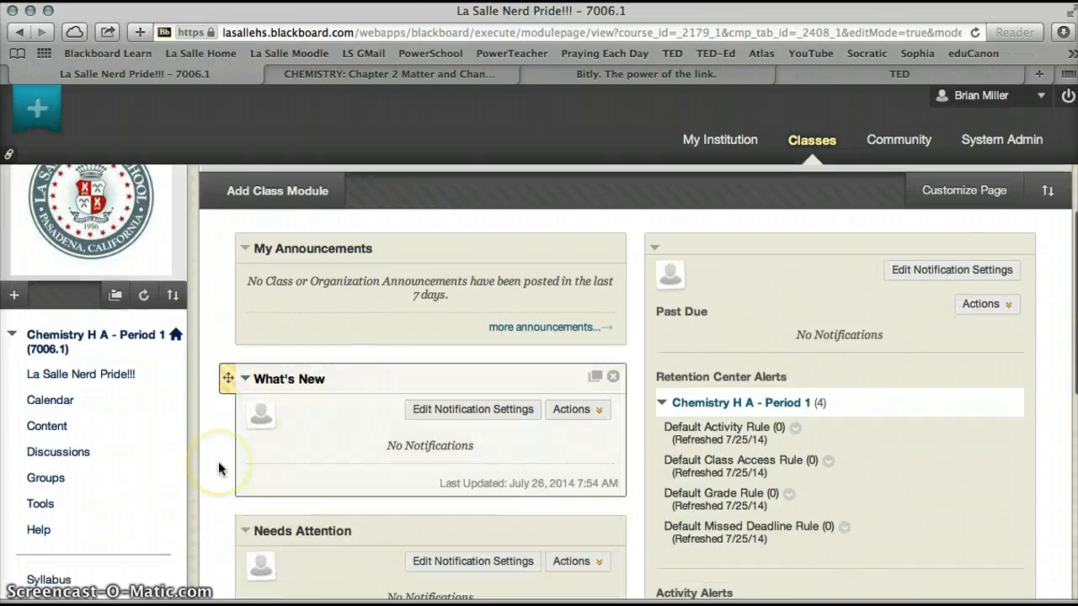
{"action": "left_click", "coordinate": [69, 371]}
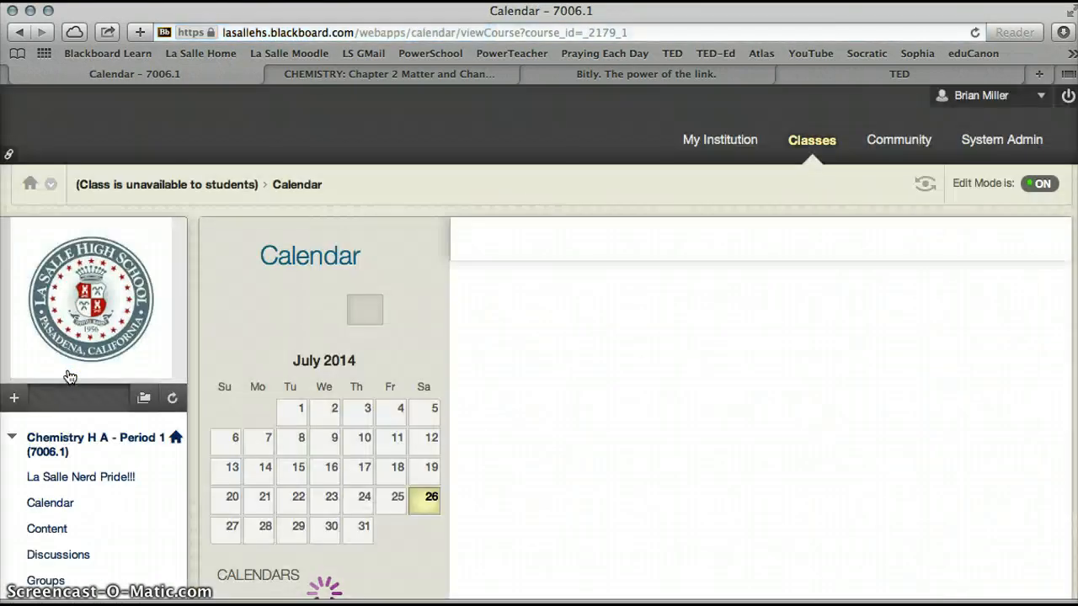
Step: Move the class calendar ahead to September 7, 2014 to show that month's events
{"action": "scroll", "coordinate": [301, 386], "scroll_direction": "down", "scroll_amount": 4}
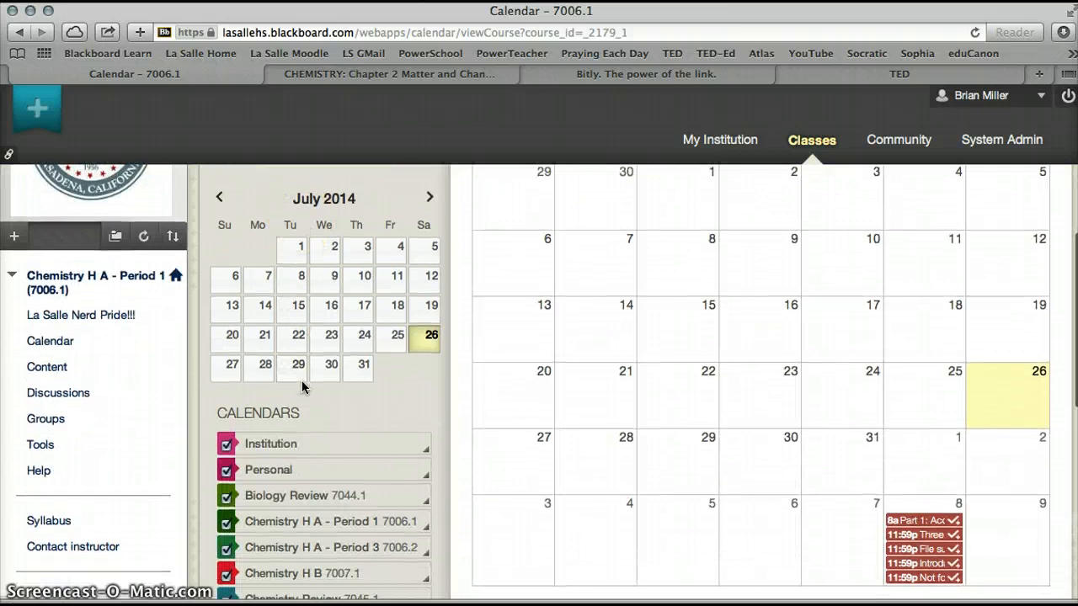
{"action": "left_click", "coordinate": [430, 203]}
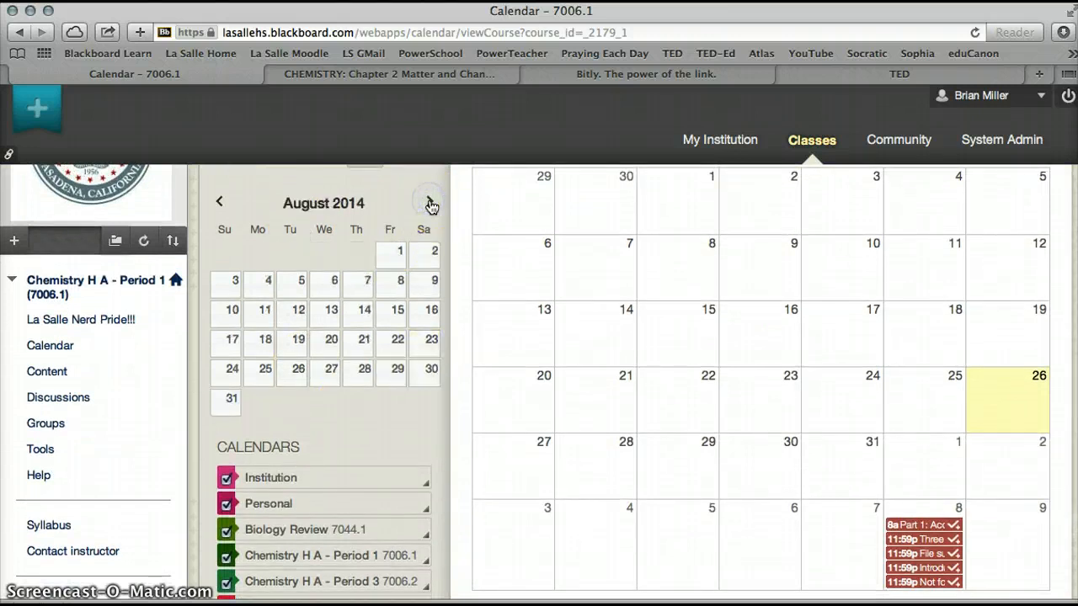
{"action": "left_click", "coordinate": [430, 204]}
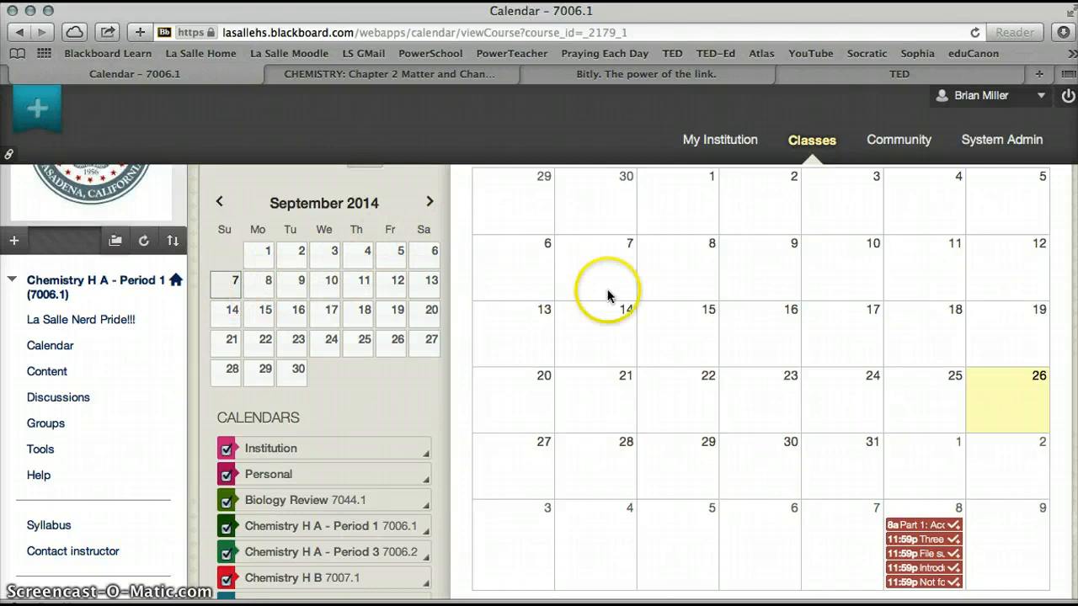
{"action": "scroll", "coordinate": [609, 289], "scroll_direction": "up", "scroll_amount": 3}
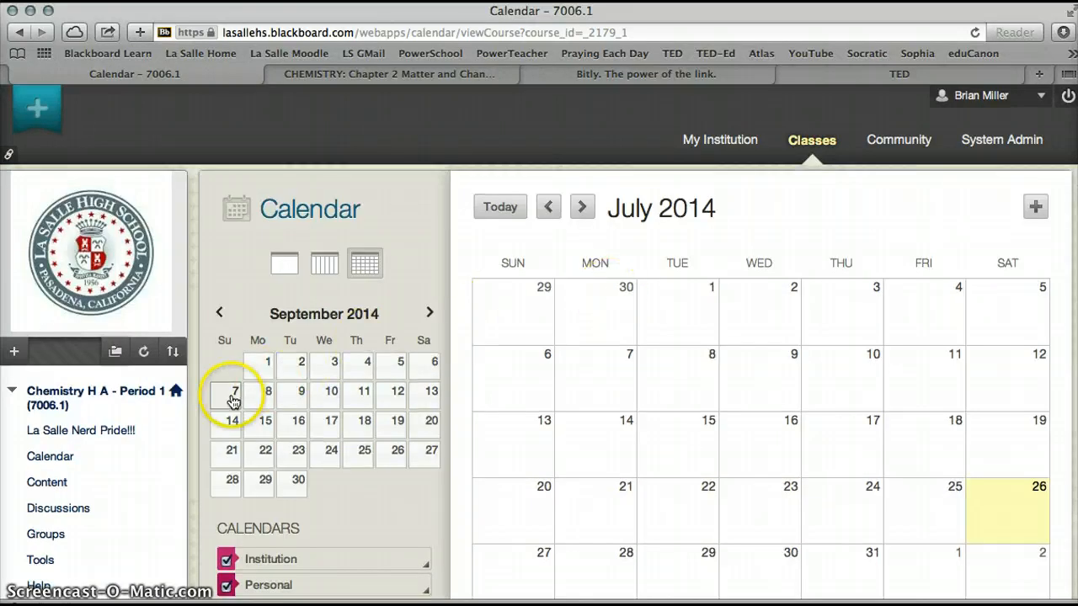
{"action": "left_click", "coordinate": [231, 396]}
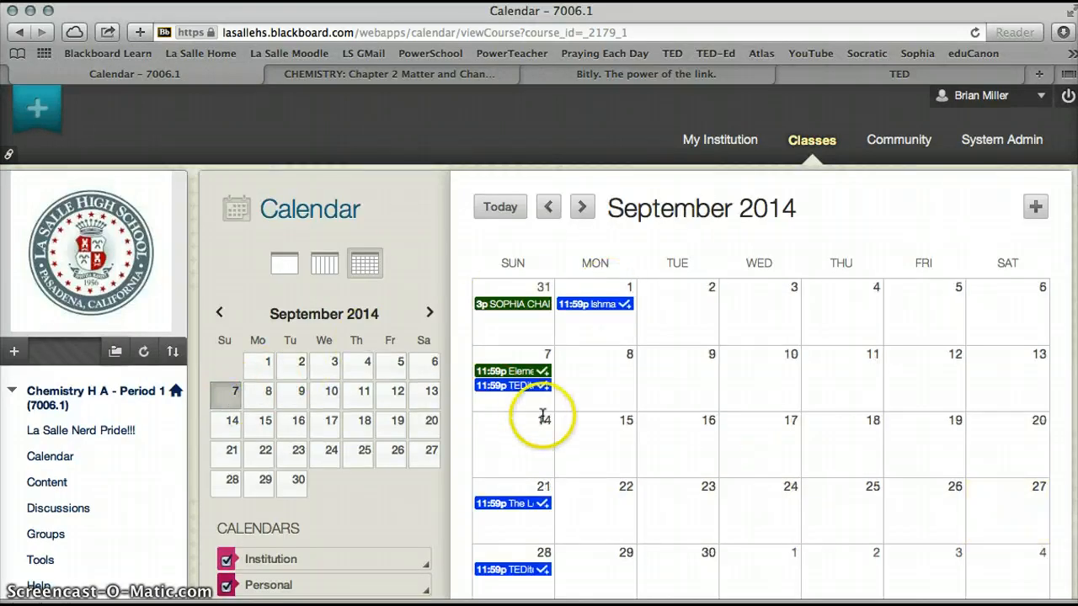
Step: View the event details of the Elements assignment on September 7 and close them without saving
{"action": "scroll", "coordinate": [586, 400], "scroll_direction": "down", "scroll_amount": 3}
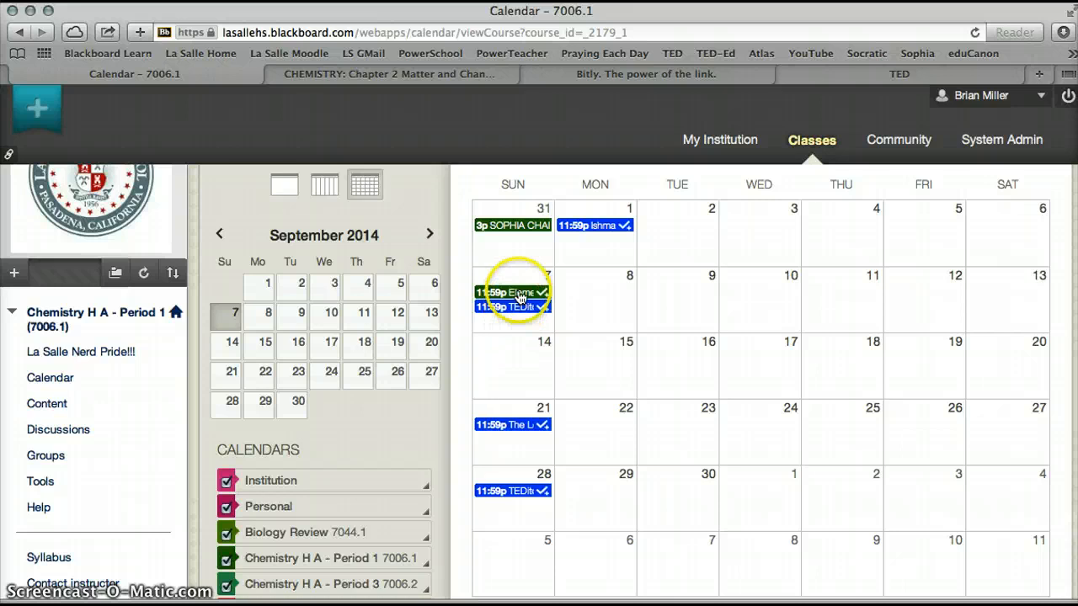
{"action": "left_click", "coordinate": [519, 293]}
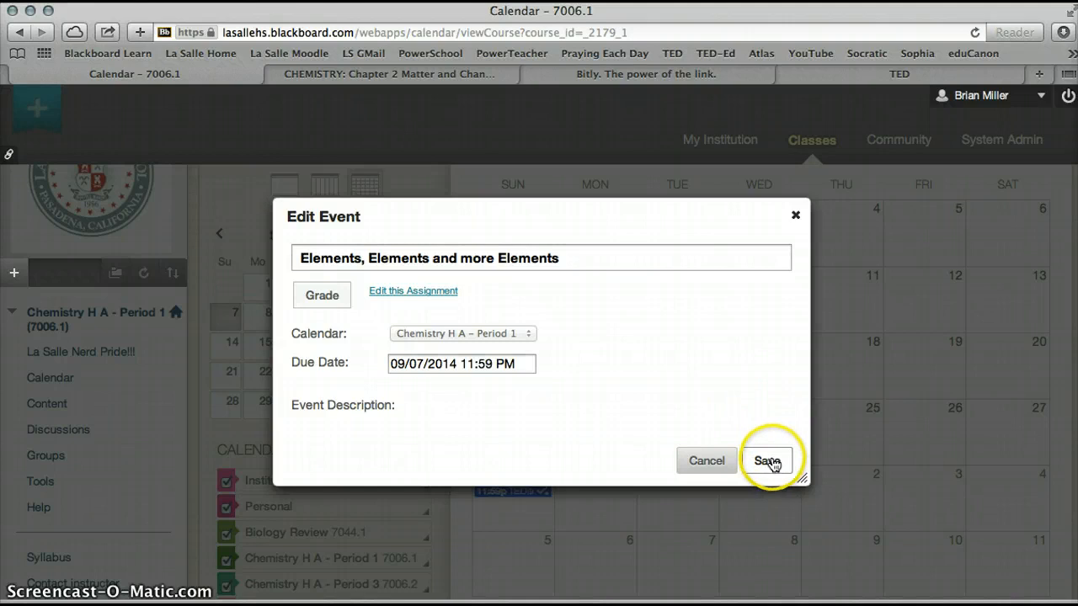
{"action": "left_click", "coordinate": [796, 218]}
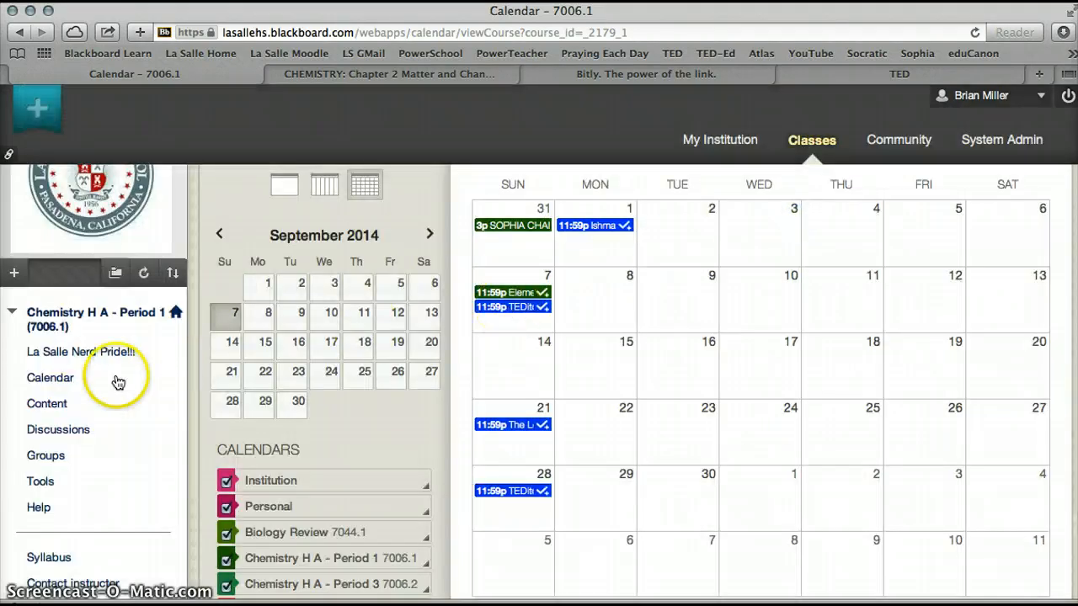
Step: Open the Chapter 1 Introduction to Chemistry module from the class content area
{"action": "left_click", "coordinate": [48, 406]}
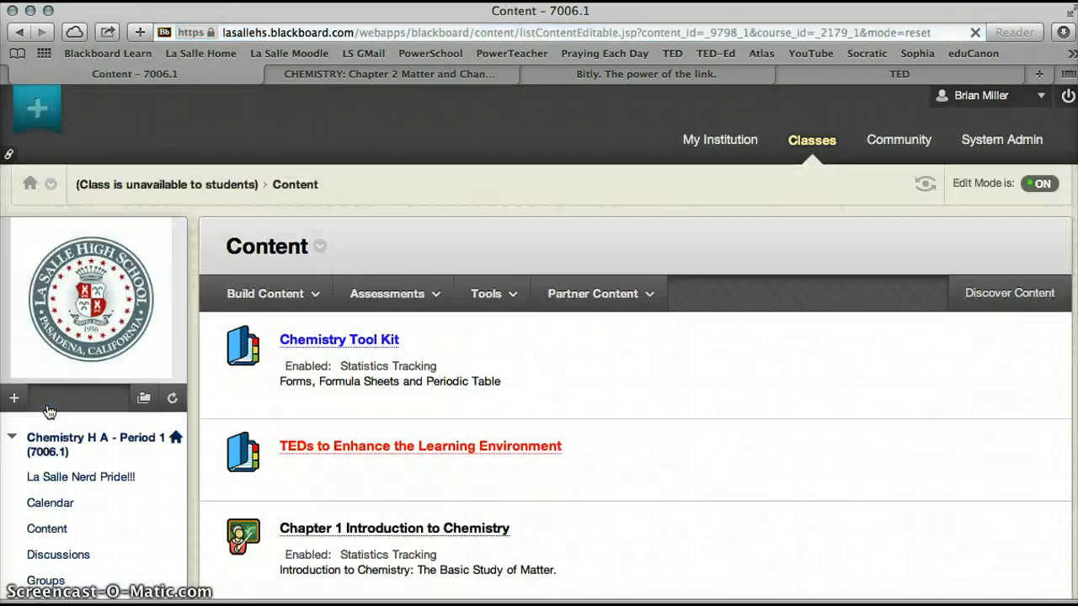
{"action": "scroll", "coordinate": [492, 408], "scroll_direction": "down", "scroll_amount": 5}
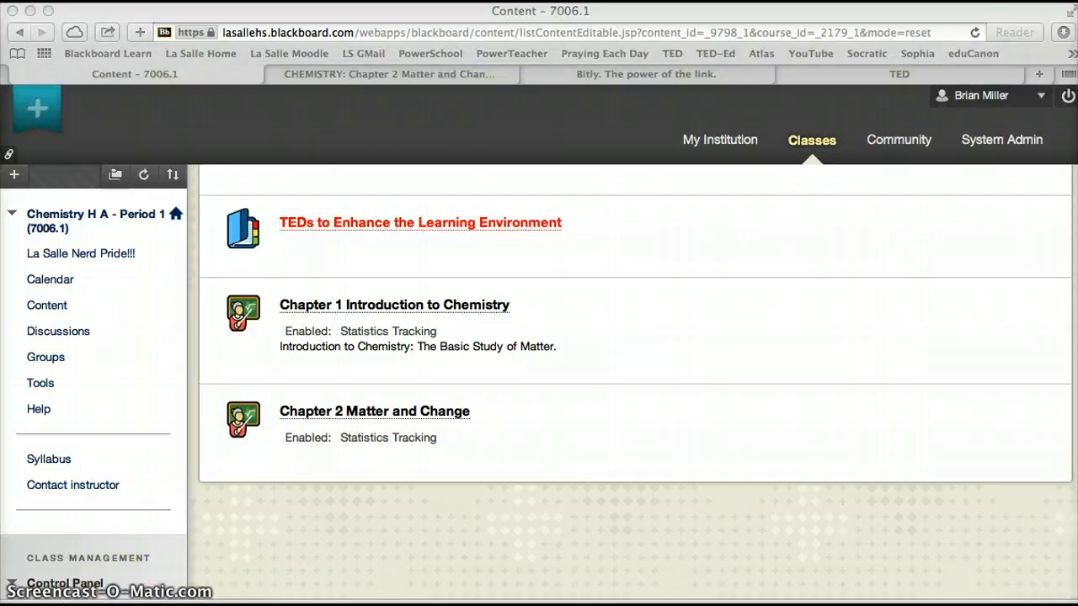
{"action": "left_click", "coordinate": [418, 306]}
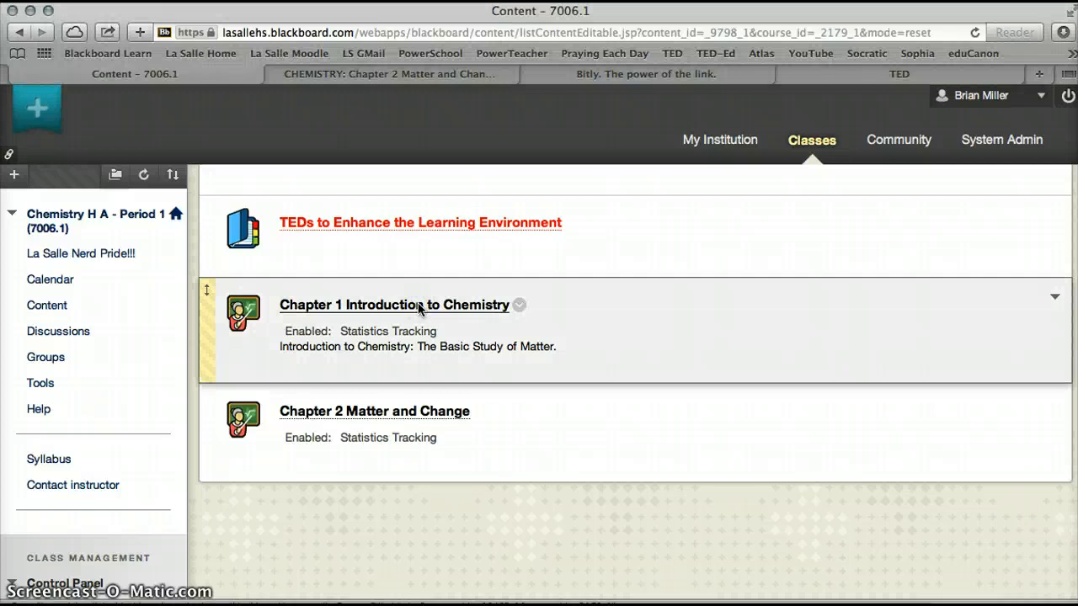
{"action": "left_click", "coordinate": [418, 306]}
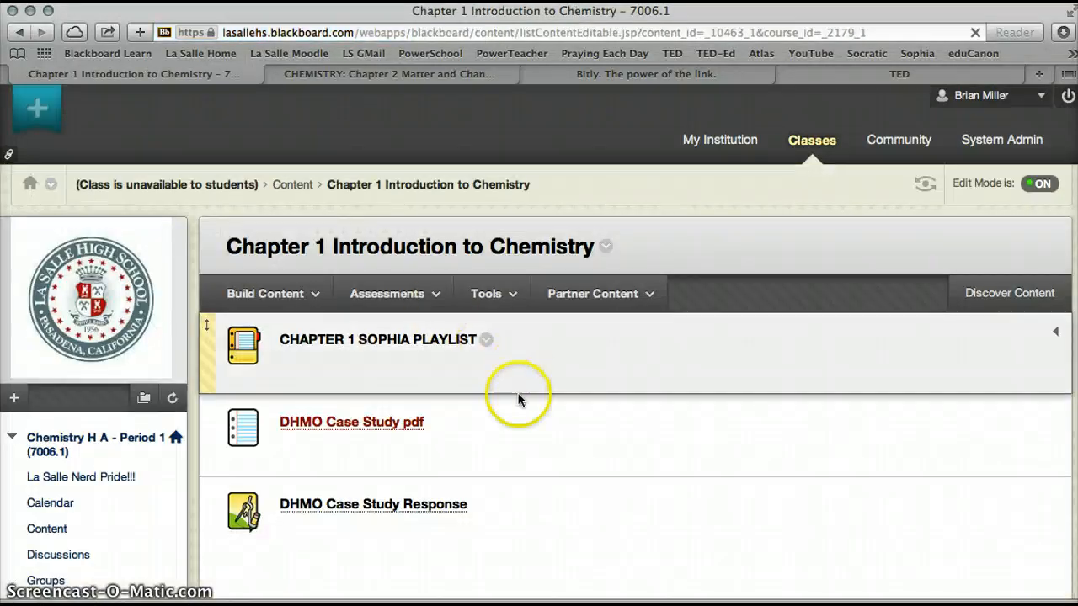
Step: Start a new content item in the Chapter 1 module and name it "Dimensional Analysis Time"
{"action": "scroll", "coordinate": [539, 448], "scroll_direction": "down", "scroll_amount": 5}
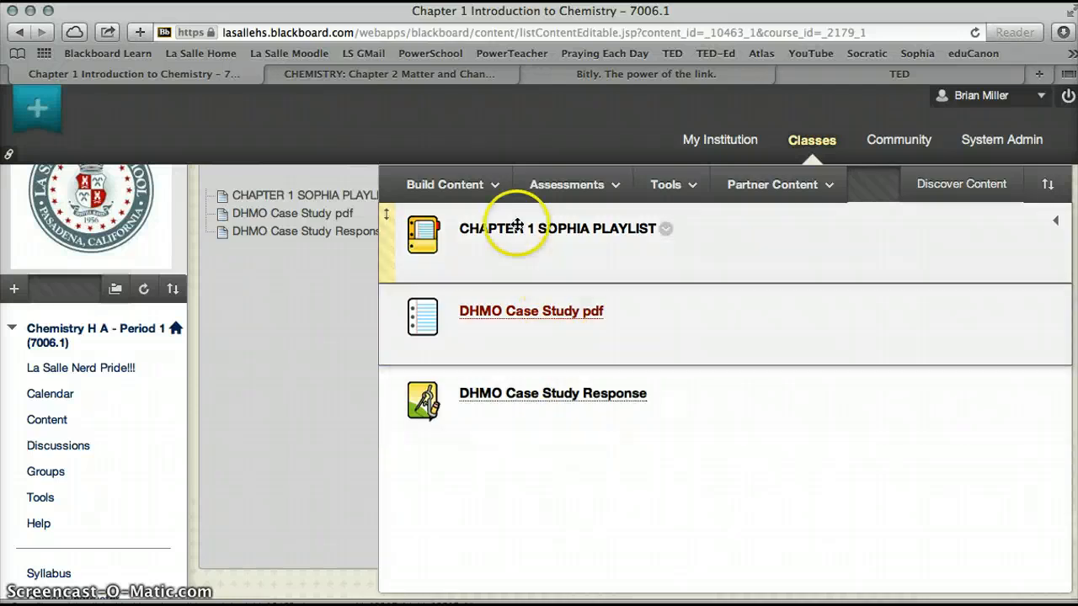
{"action": "left_click", "coordinate": [494, 186]}
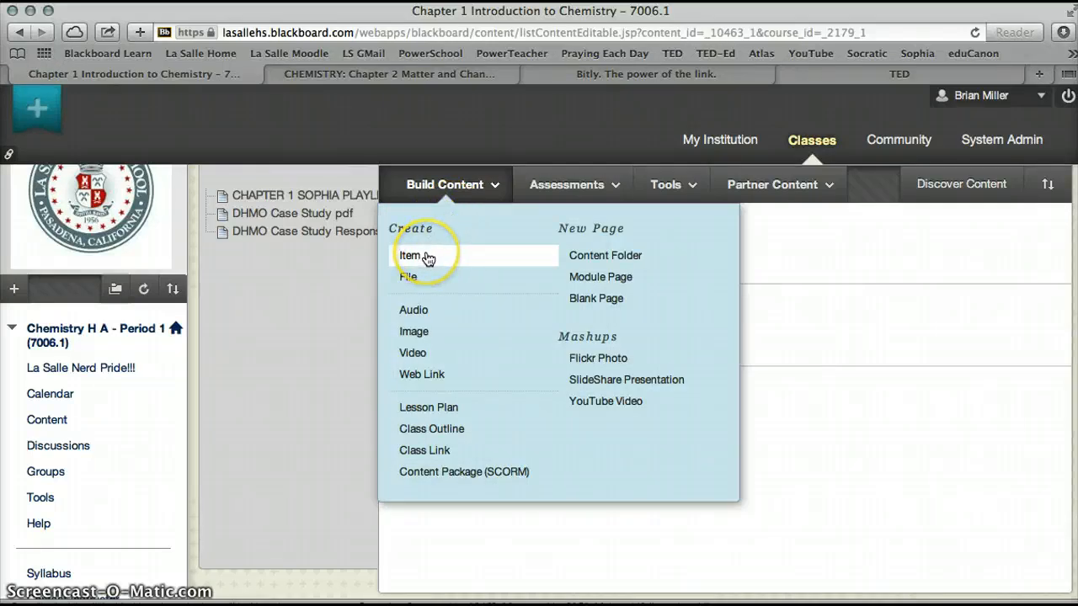
{"action": "left_click", "coordinate": [428, 258]}
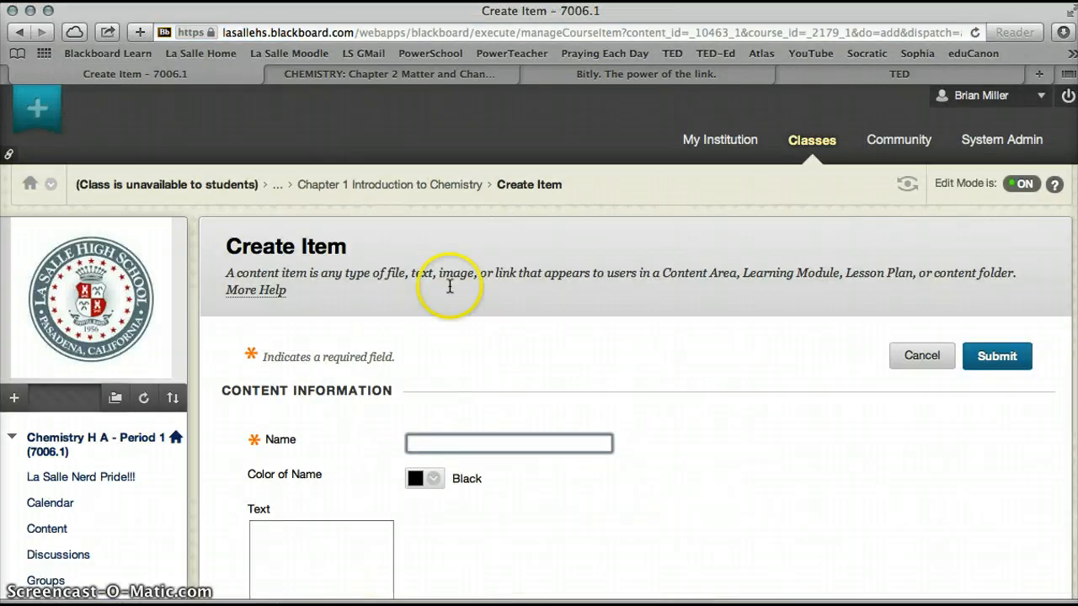
{"action": "left_click", "coordinate": [433, 443]}
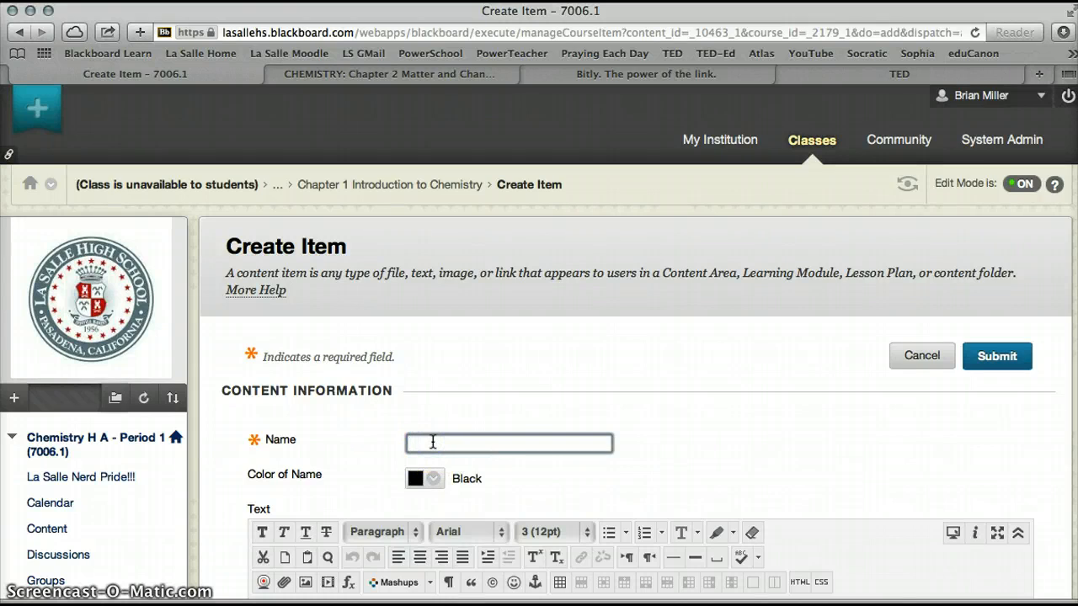
{"action": "type", "text": "Dimensional Analysis Time"}
Step: Enter the item text "Worksheet to be completed in class." with "Turned in during class time." as a second paragraph
{"action": "scroll", "coordinate": [432, 442], "scroll_direction": "down", "scroll_amount": 3}
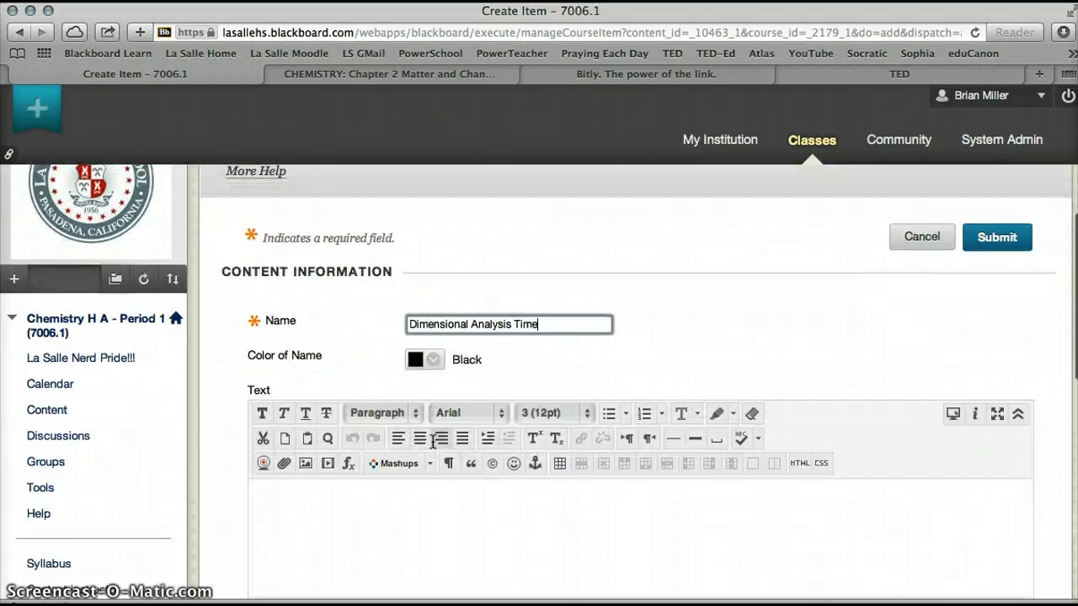
{"action": "left_click", "coordinate": [354, 426]}
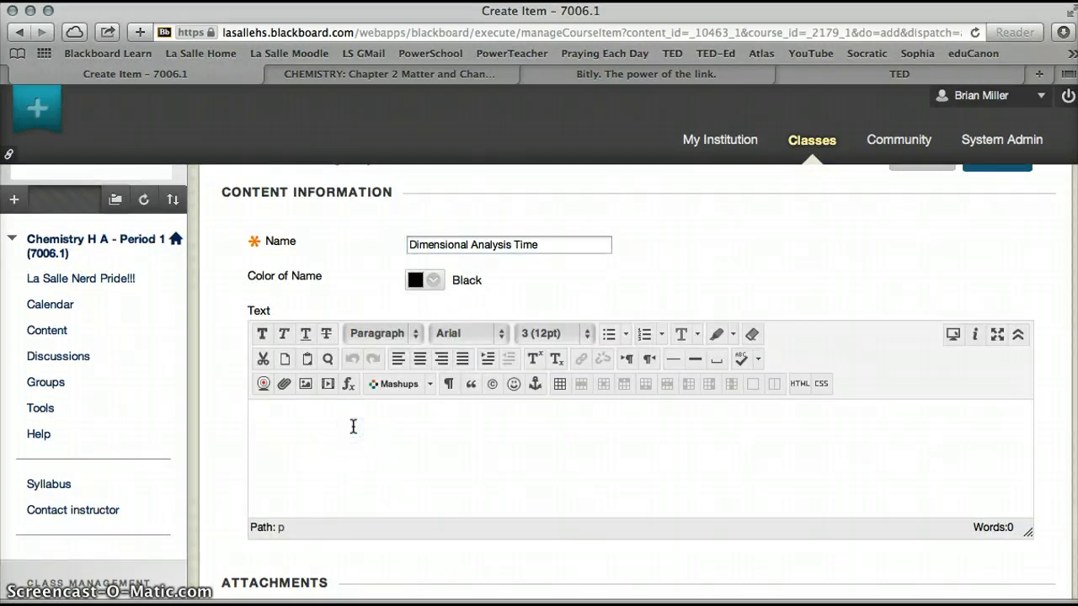
{"action": "type", "text": "Worksheet to"}
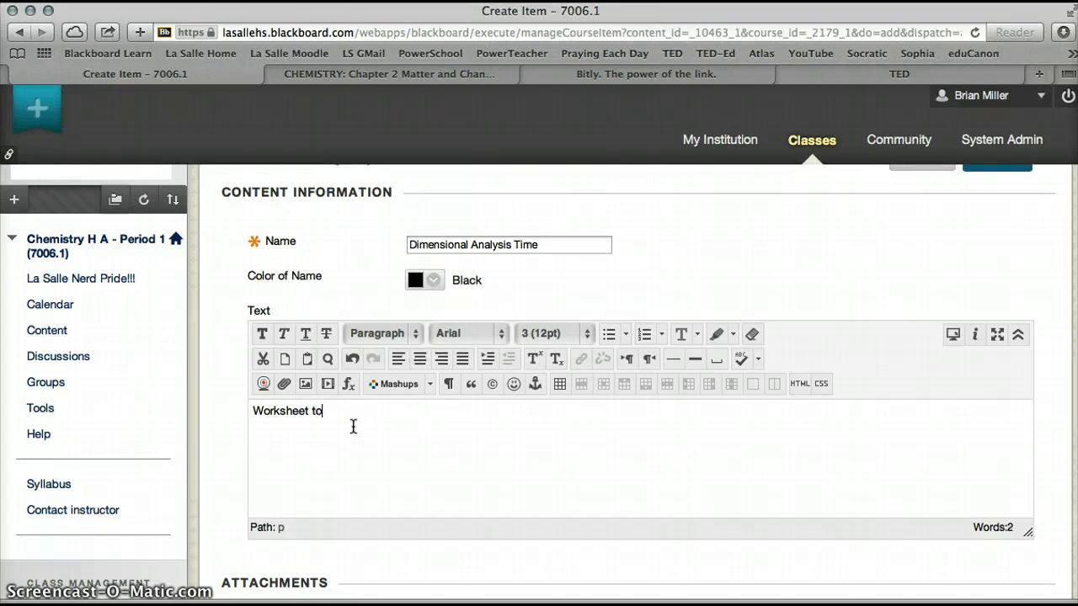
{"action": "type", "text": " be completed in"}
{"action": "type", "text": "Turne"}
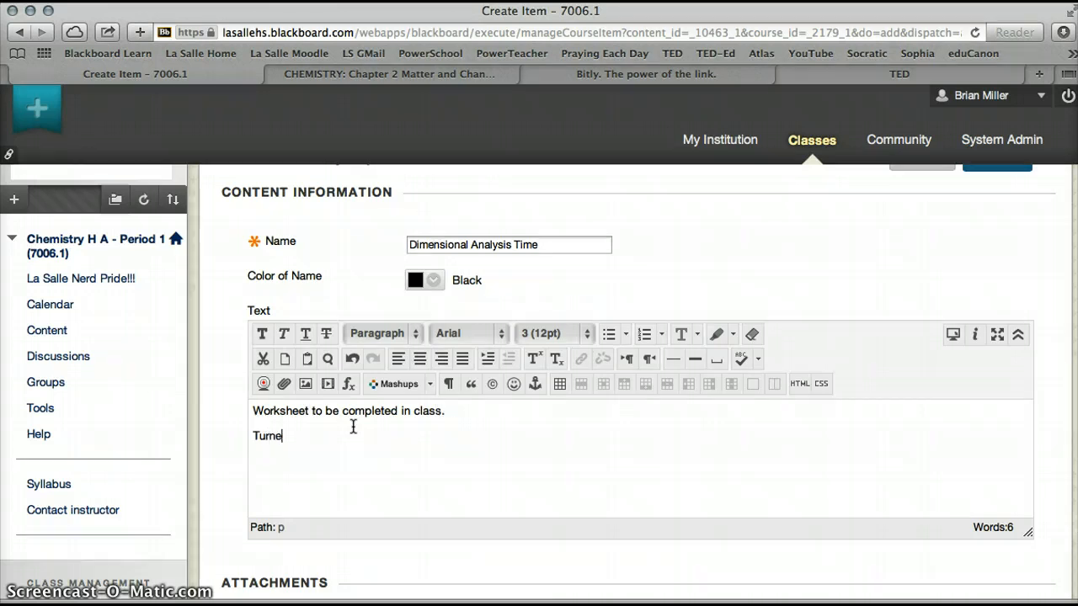
{"action": "type", "text": "d in during"}
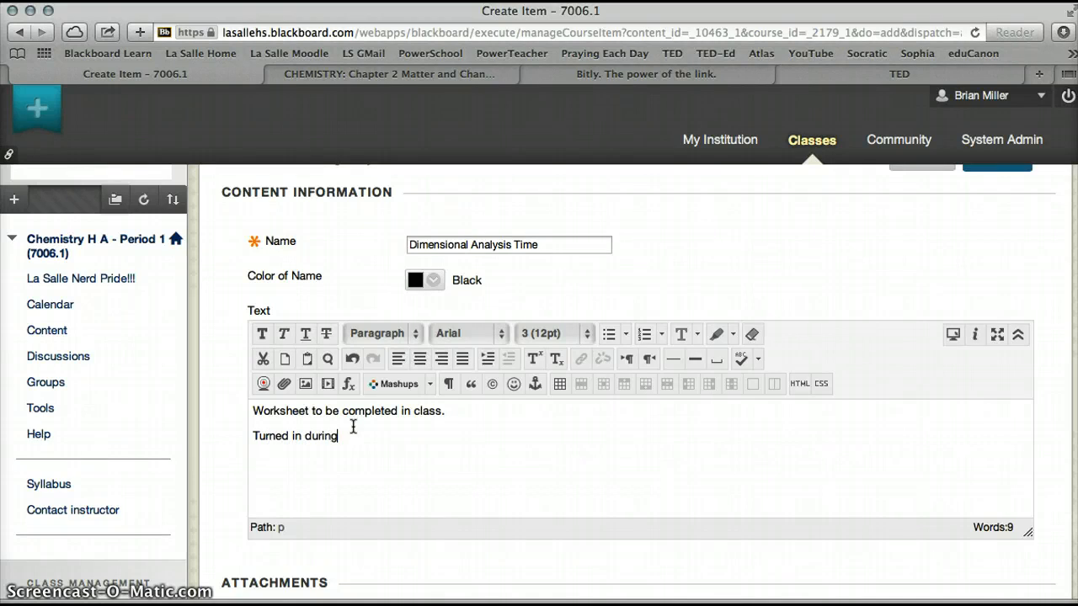
{"action": "type", "text": " class time."}
Step: Attach the Dimensional Analysis Time document from the computer's Flip Chem Docs folder to the item
{"action": "scroll", "coordinate": [353, 426], "scroll_direction": "down", "scroll_amount": 5}
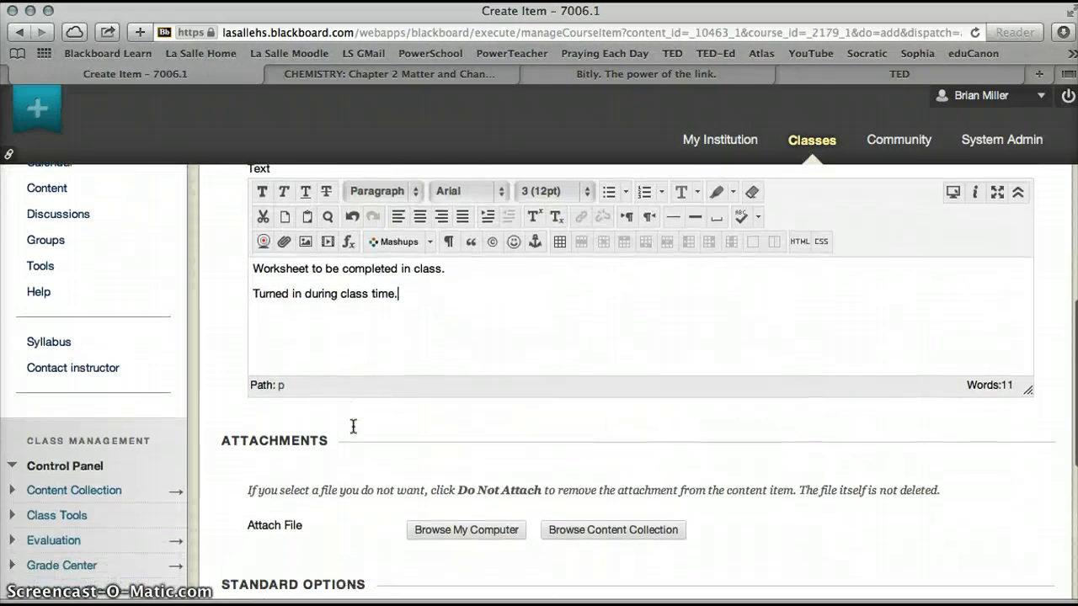
{"action": "scroll", "coordinate": [352, 426], "scroll_direction": "down", "scroll_amount": 3}
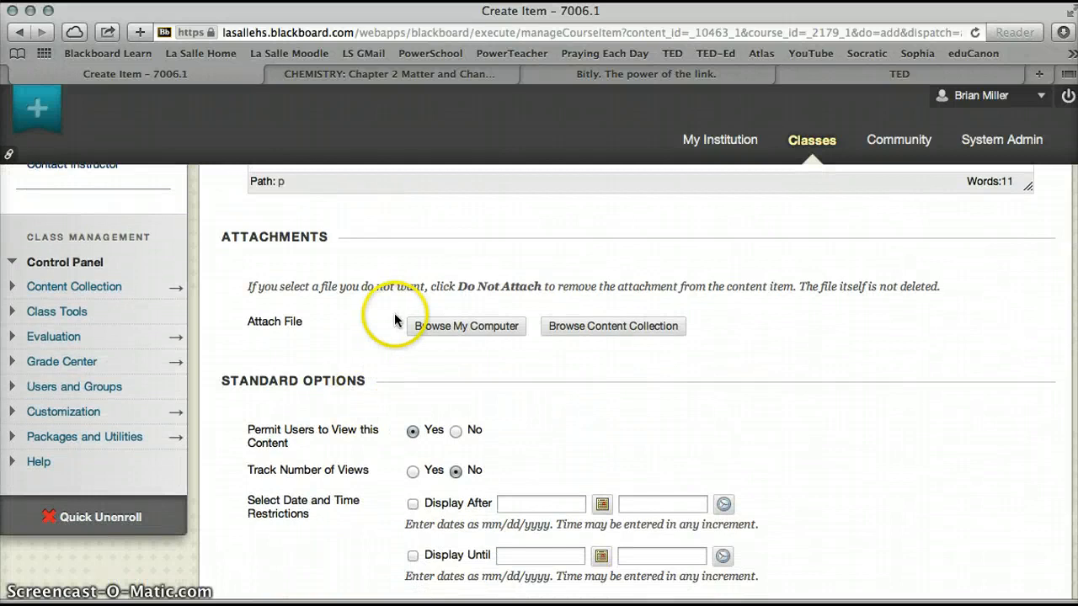
{"action": "left_click", "coordinate": [447, 328]}
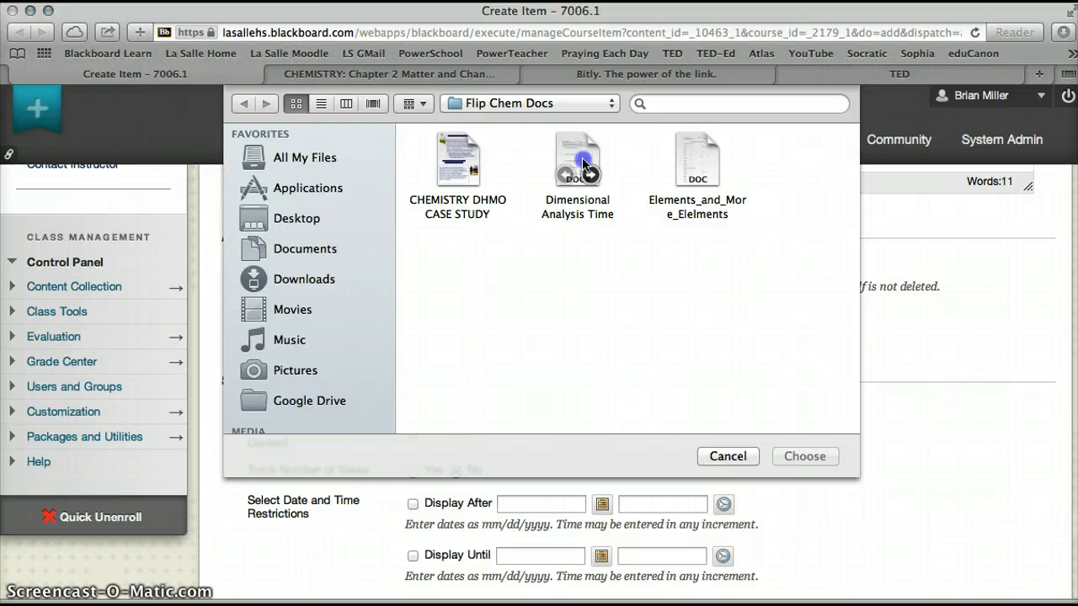
{"action": "double_click", "coordinate": [582, 158]}
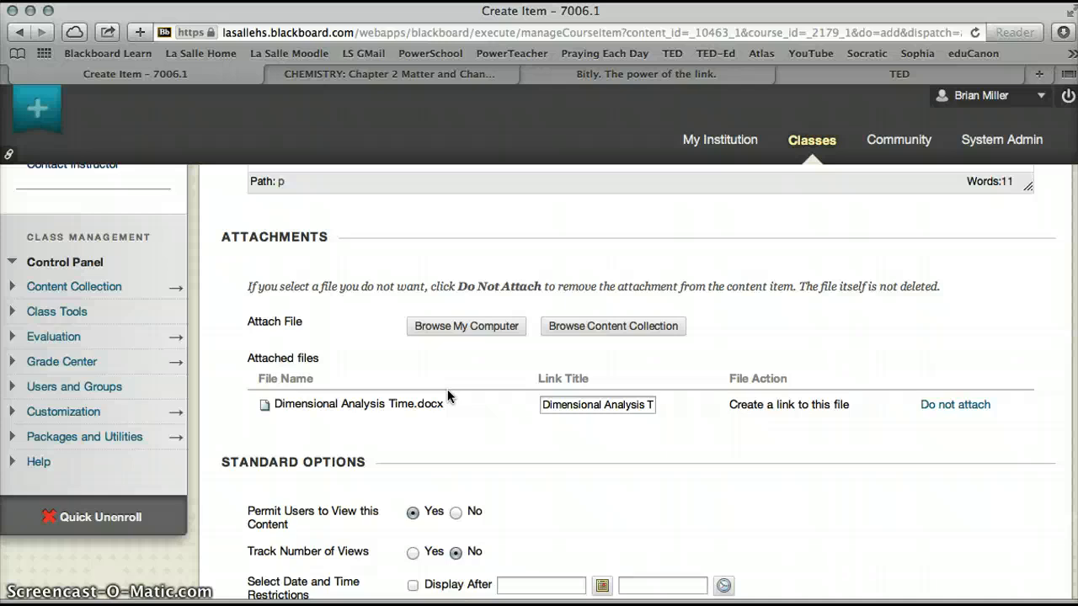
Step: Permit users to view the content and turn on tracking of the number of views
{"action": "scroll", "coordinate": [447, 390], "scroll_direction": "down", "scroll_amount": 5}
{"action": "left_click", "coordinate": [420, 348]}
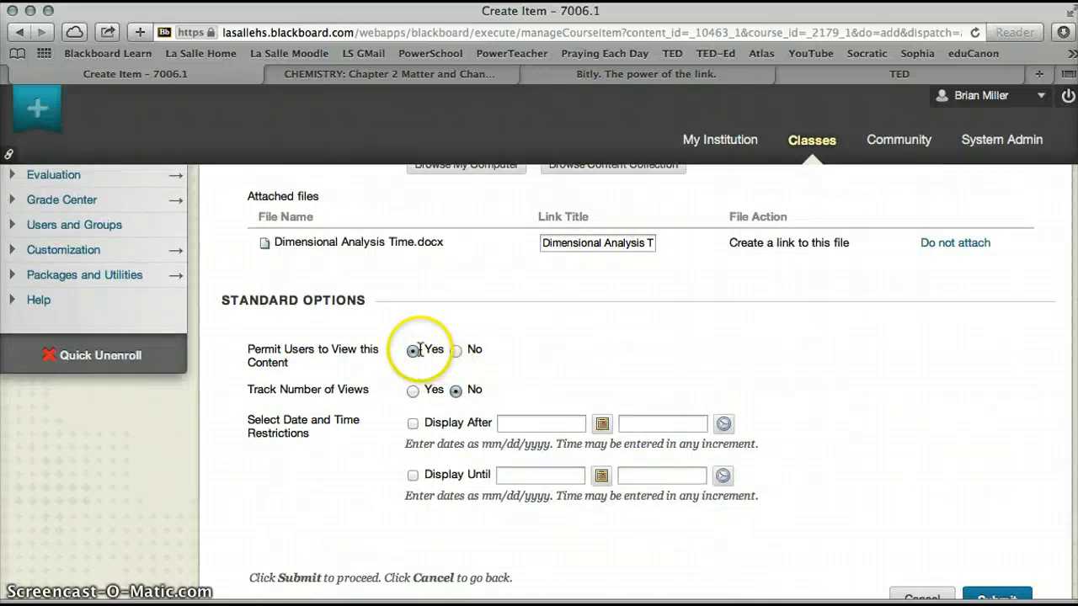
{"action": "left_click", "coordinate": [412, 391]}
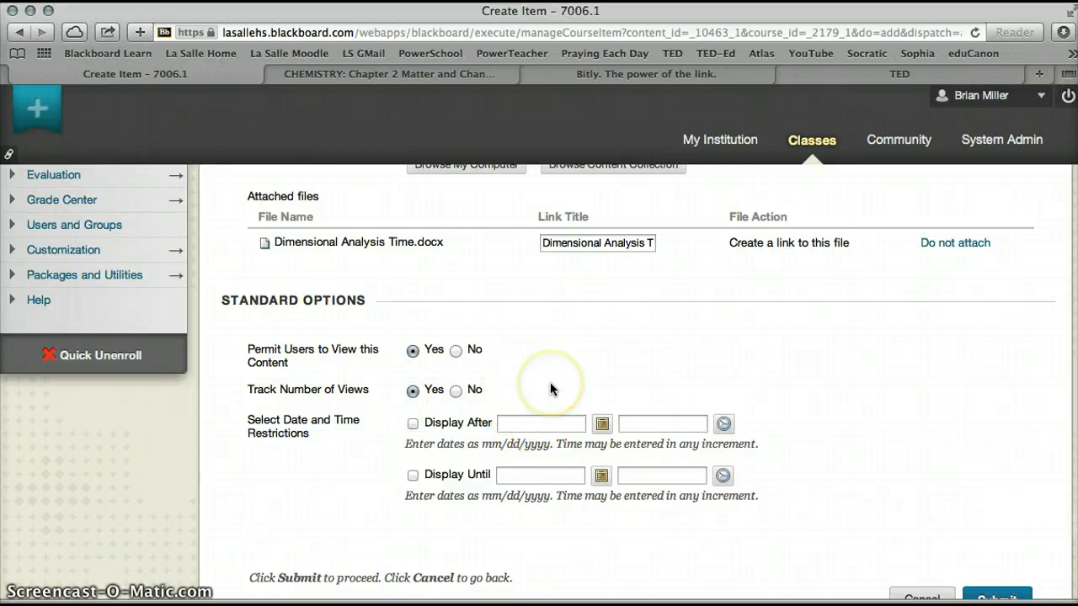
{"action": "scroll", "coordinate": [551, 389], "scroll_direction": "down", "scroll_amount": 2}
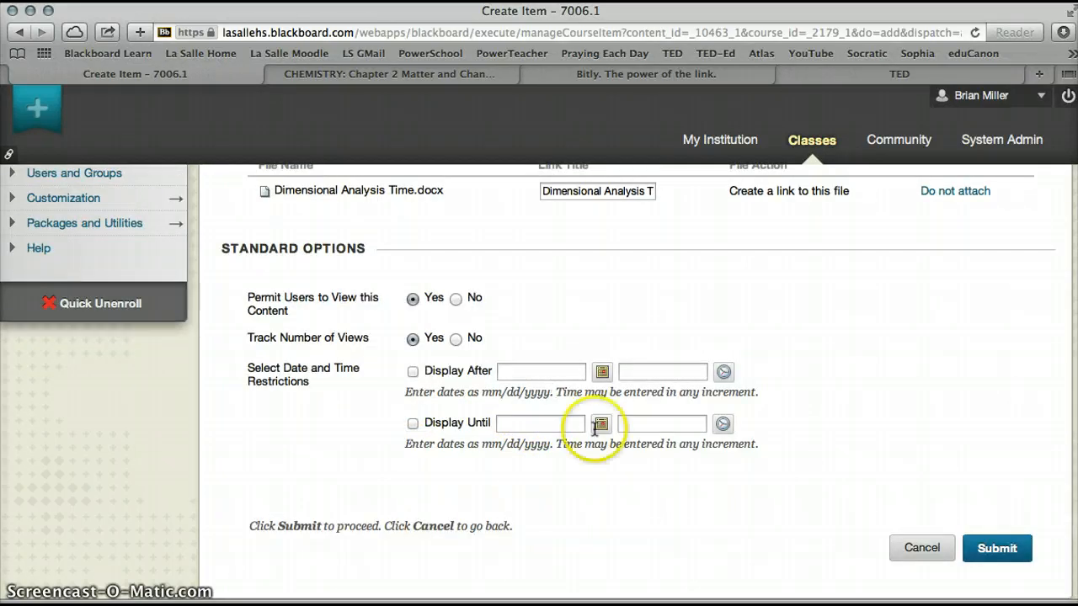
Step: Review the item's text, attachment and standard options and submit the item without date restrictions
{"action": "scroll", "coordinate": [610, 488], "scroll_direction": "up", "scroll_amount": 7}
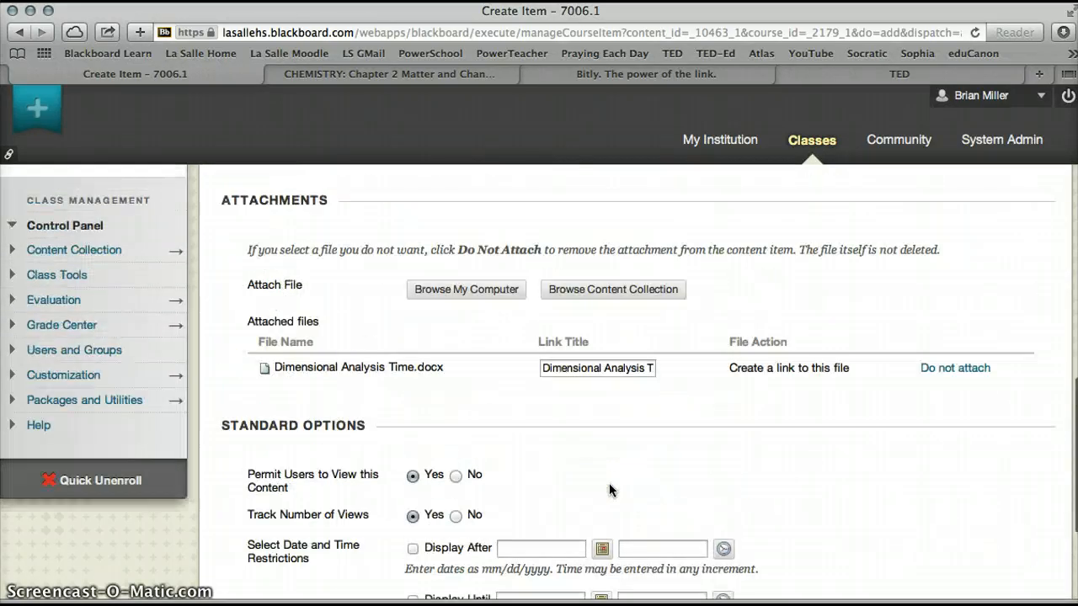
{"action": "scroll", "coordinate": [611, 489], "scroll_direction": "up", "scroll_amount": 5}
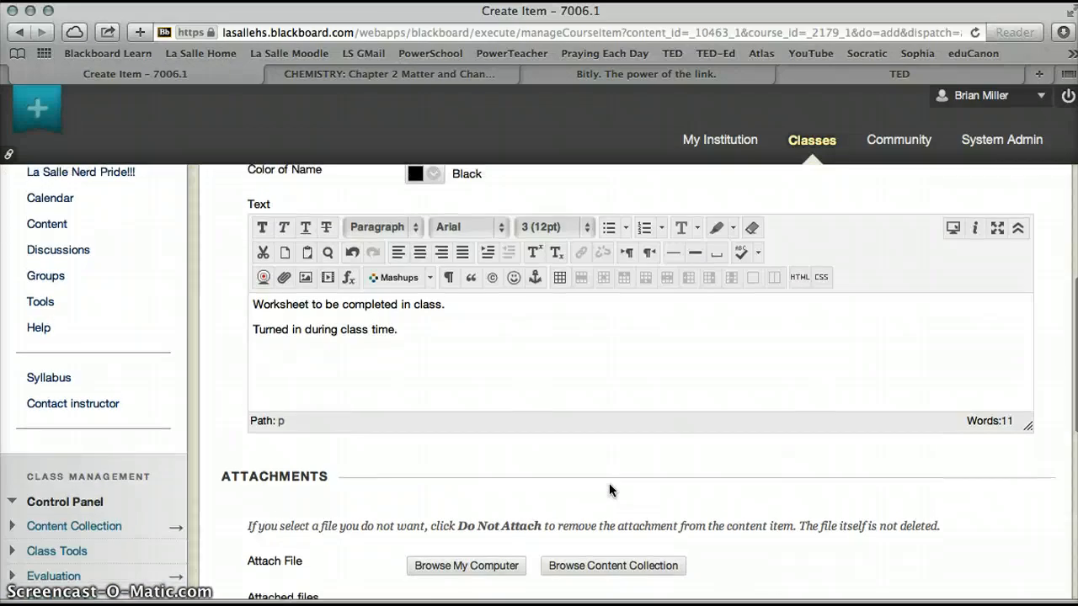
{"action": "scroll", "coordinate": [608, 490], "scroll_direction": "down", "scroll_amount": 7}
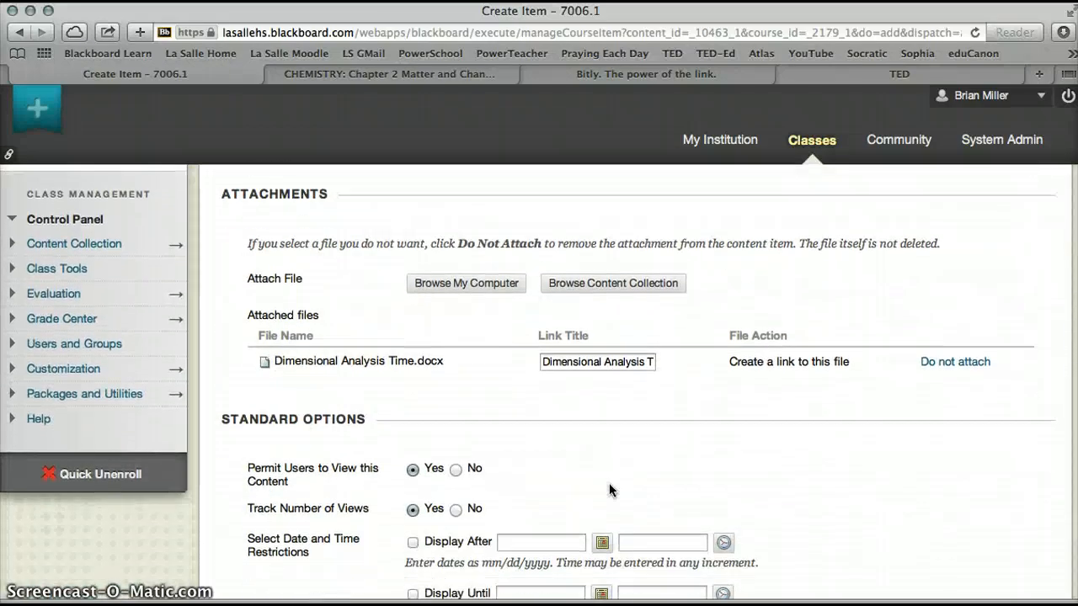
{"action": "scroll", "coordinate": [610, 490], "scroll_direction": "down", "scroll_amount": 2}
{"action": "scroll", "coordinate": [611, 490], "scroll_direction": "down", "scroll_amount": 2}
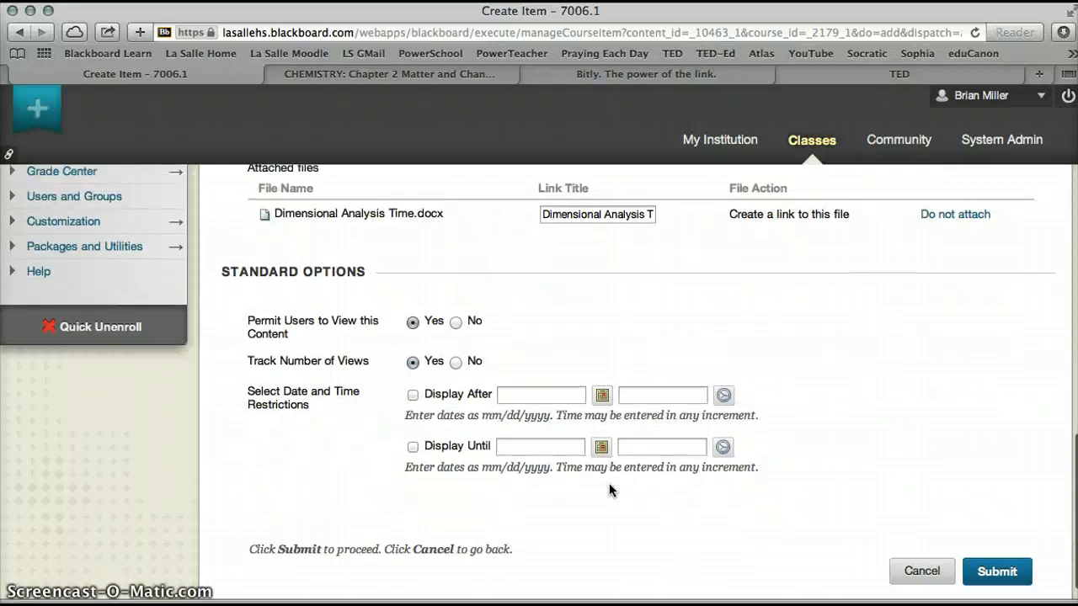
{"action": "left_click", "coordinate": [1014, 572]}
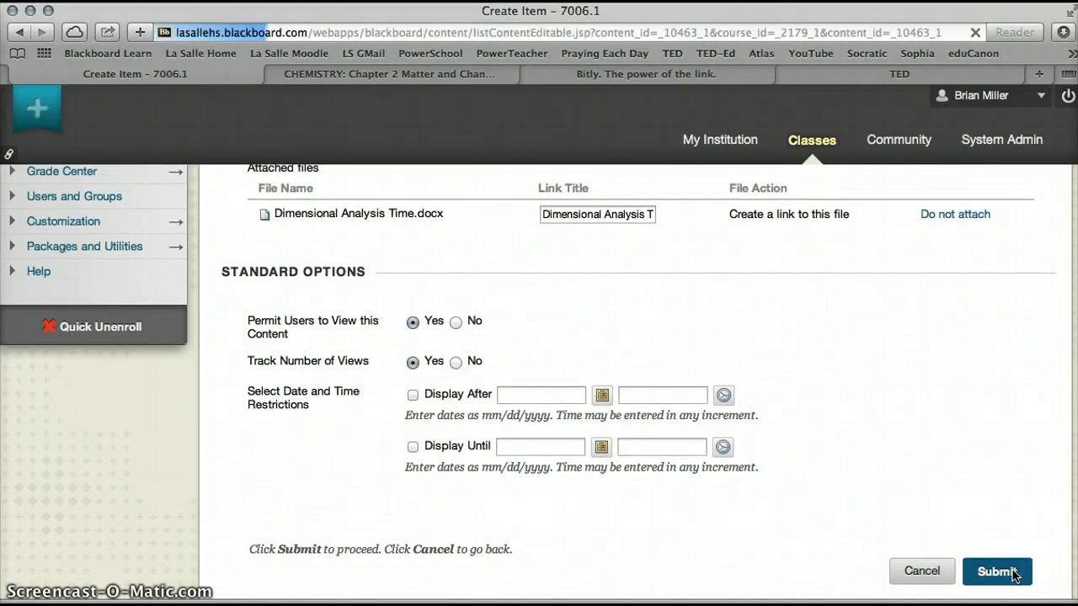
Step: Check the Dimensional Analysis Time entry and its attached file in the Chapter 1 module's content list
{"action": "scroll", "coordinate": [844, 501], "scroll_direction": "down", "scroll_amount": 5}
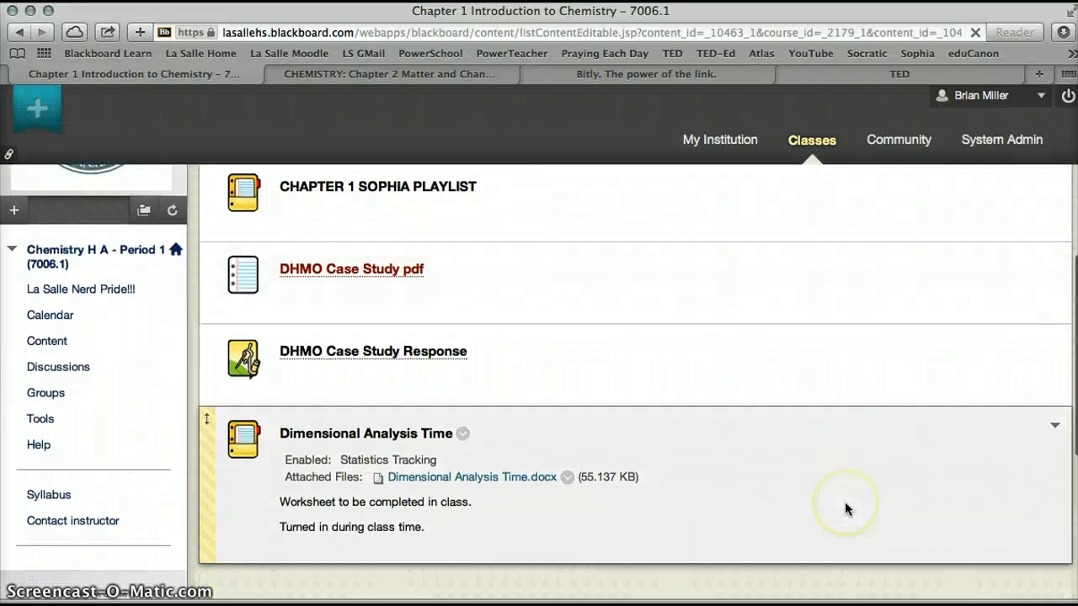
{"action": "left_click_drag", "start_coordinate": [748, 497], "coordinate": [562, 448]}
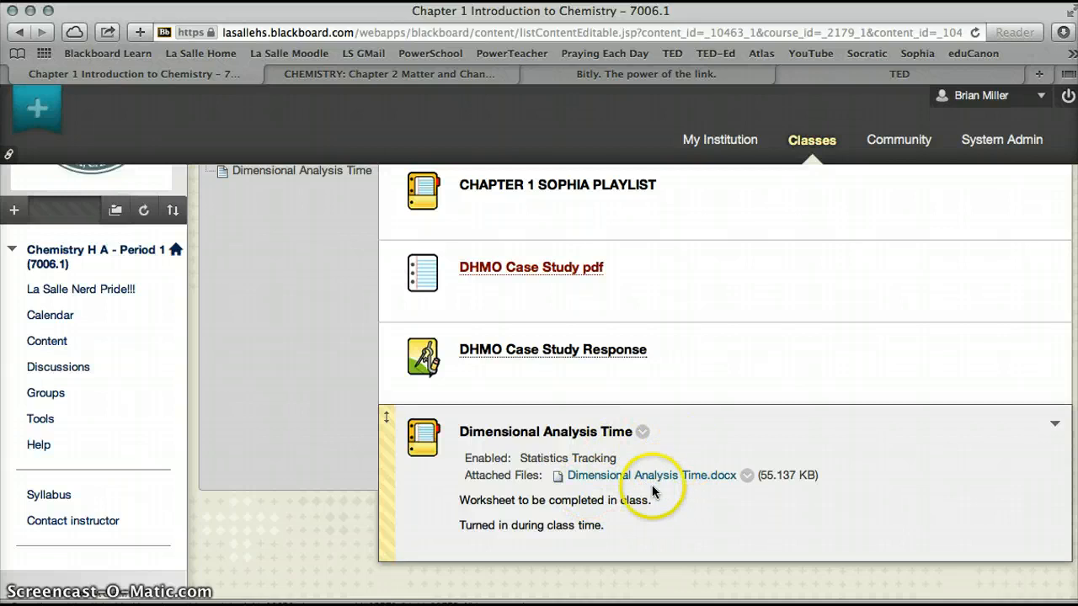
{"action": "scroll", "coordinate": [618, 476], "scroll_direction": "up", "scroll_amount": 3}
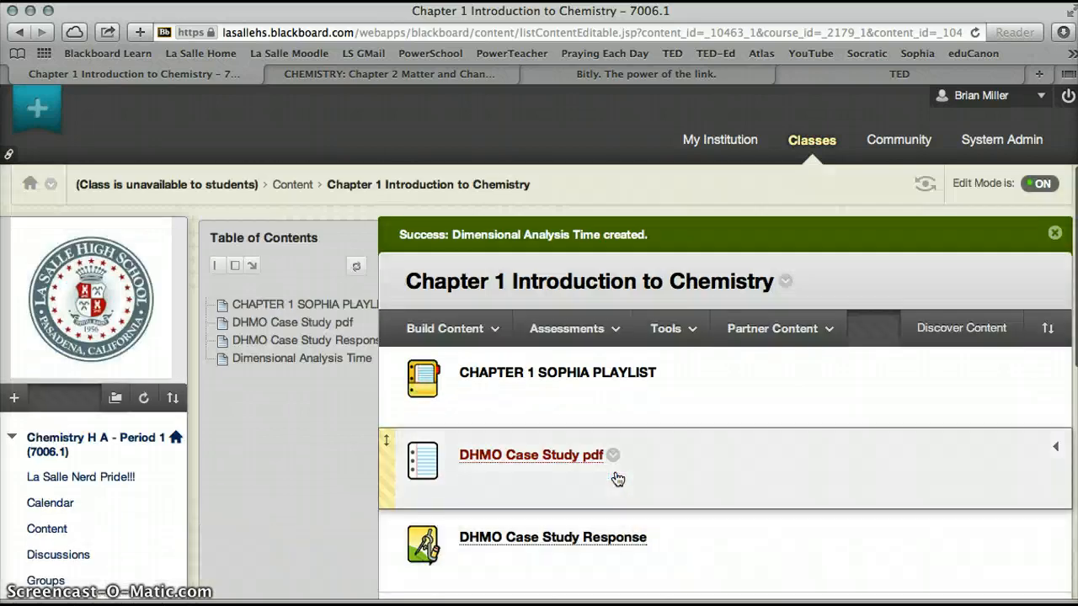
Step: Enter student preview and open the Chapter 1 Introduction to Chemistry module from the class content
{"action": "left_click", "coordinate": [925, 184]}
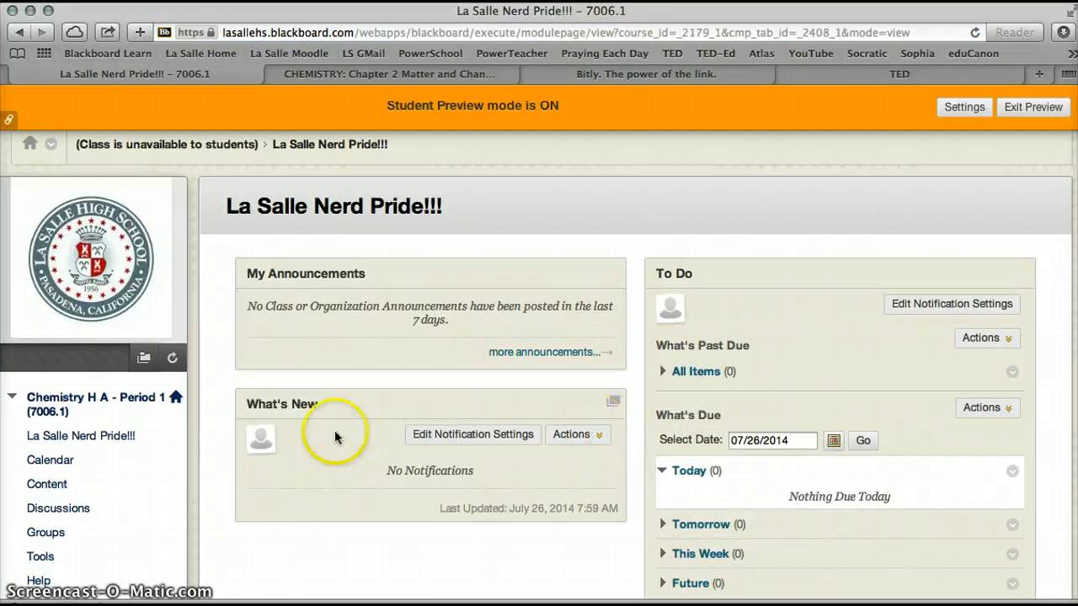
{"action": "left_click", "coordinate": [48, 486]}
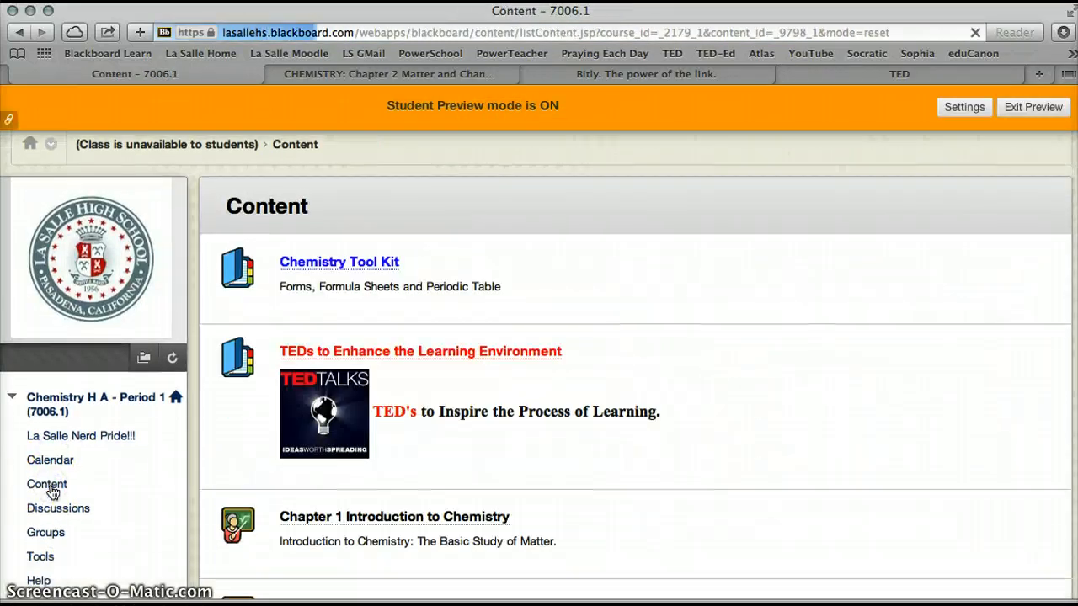
{"action": "scroll", "coordinate": [603, 406], "scroll_direction": "down", "scroll_amount": 3}
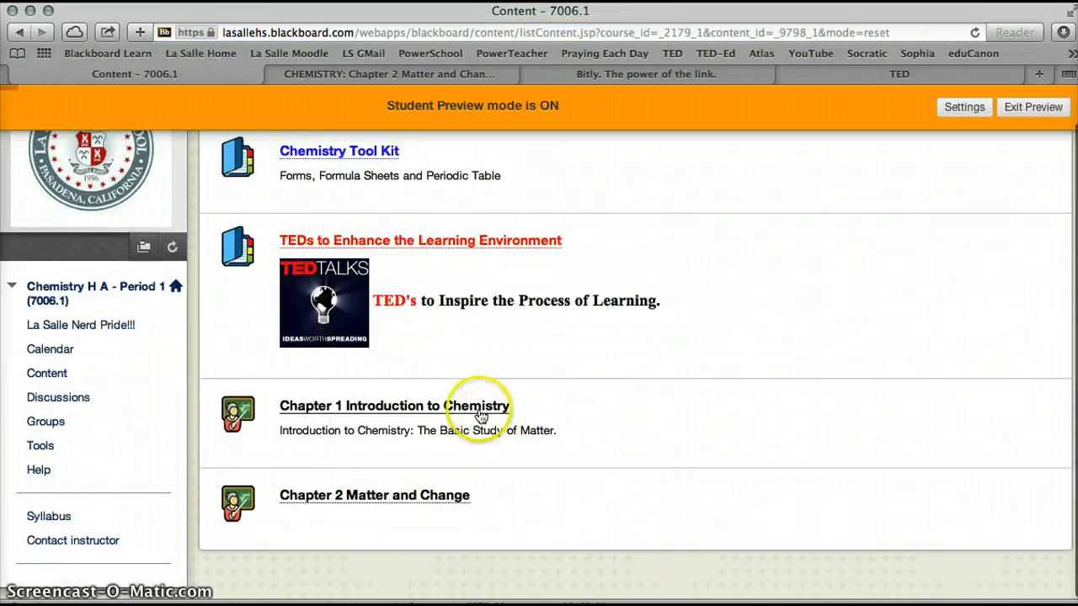
{"action": "left_click", "coordinate": [478, 411]}
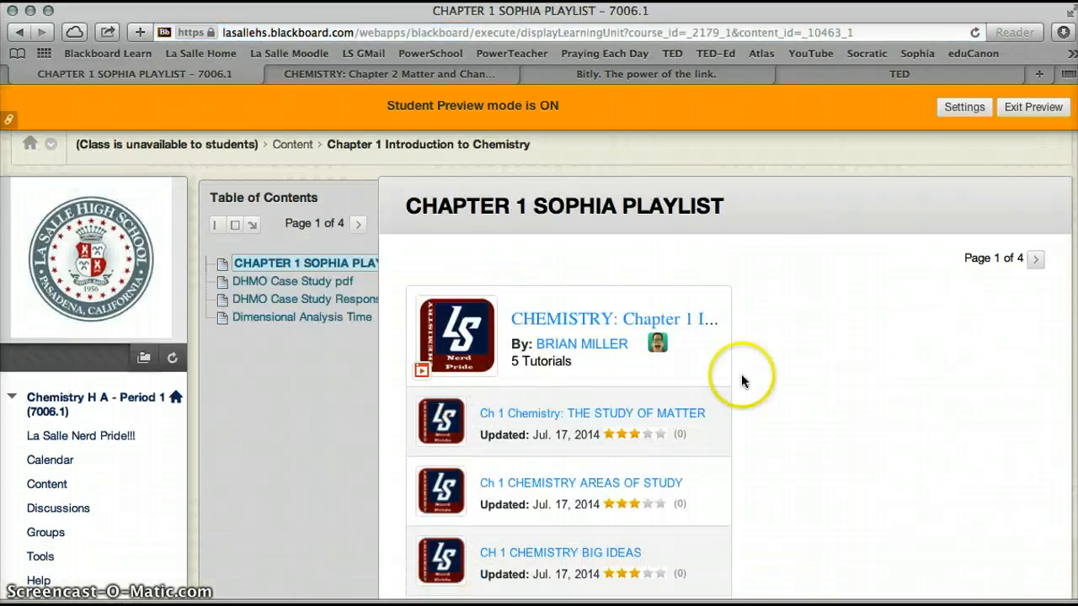
Step: Look through the Chapter 1 Sophia playlist as a student and open the Dimensional Analysis Time page
{"action": "scroll", "coordinate": [814, 398], "scroll_direction": "down", "scroll_amount": 5}
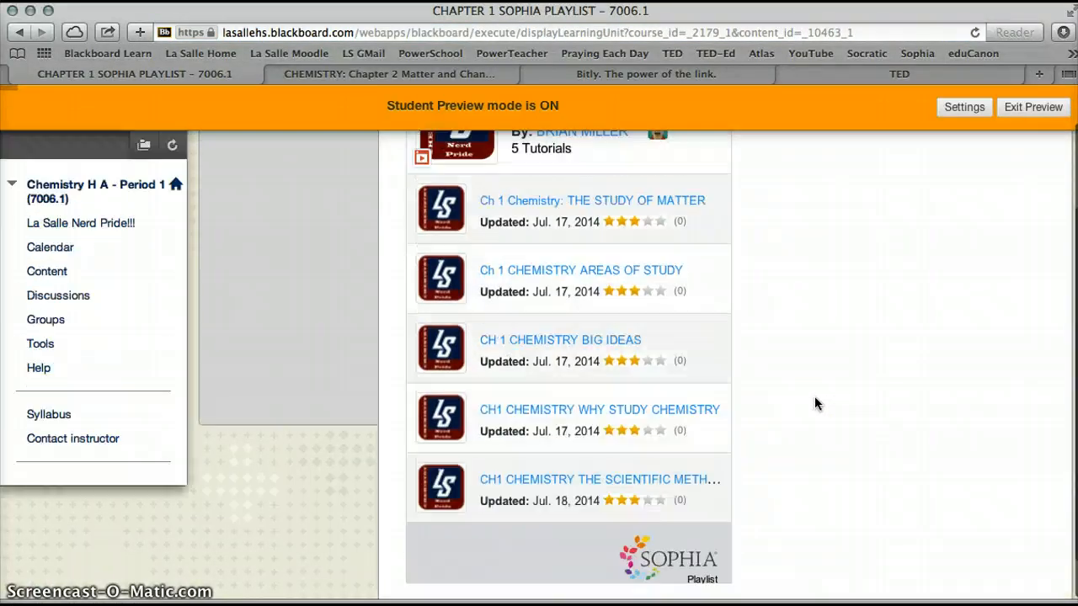
{"action": "scroll", "coordinate": [814, 404], "scroll_direction": "up", "scroll_amount": 5}
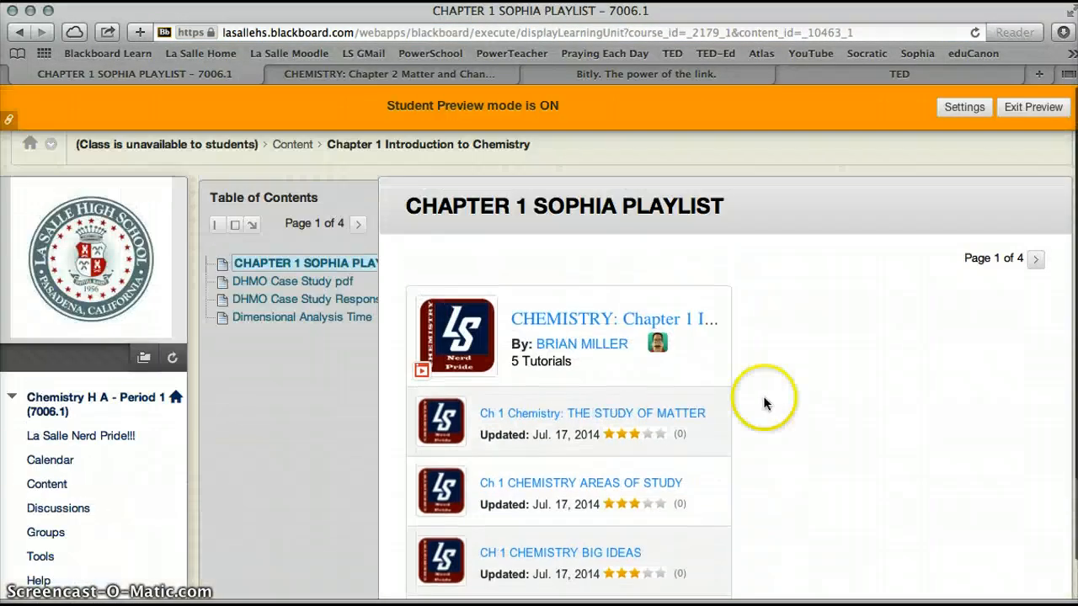
{"action": "left_click", "coordinate": [299, 320]}
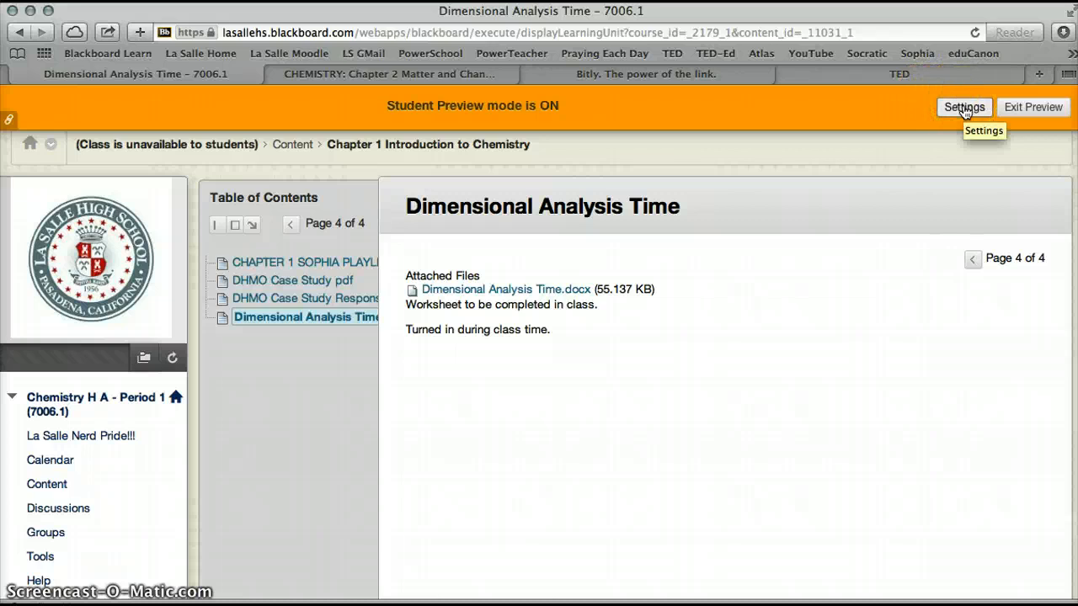
Step: Exit student preview, deleting the preview user and all data, and open the Chapter 1 Introduction to Chemistry module from the class content
{"action": "left_click", "coordinate": [1016, 110]}
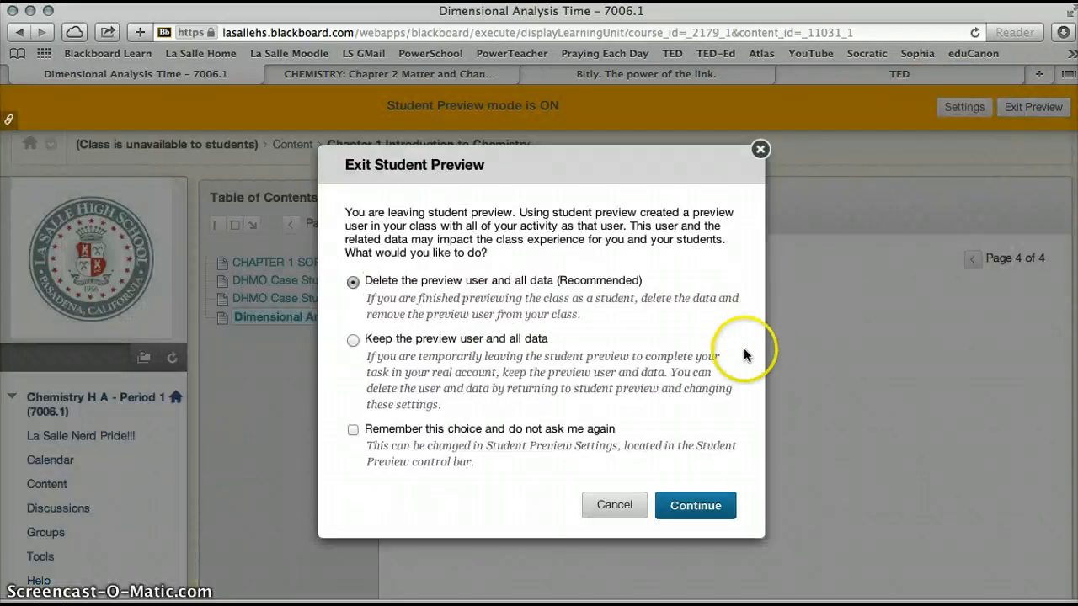
{"action": "left_click", "coordinate": [695, 506]}
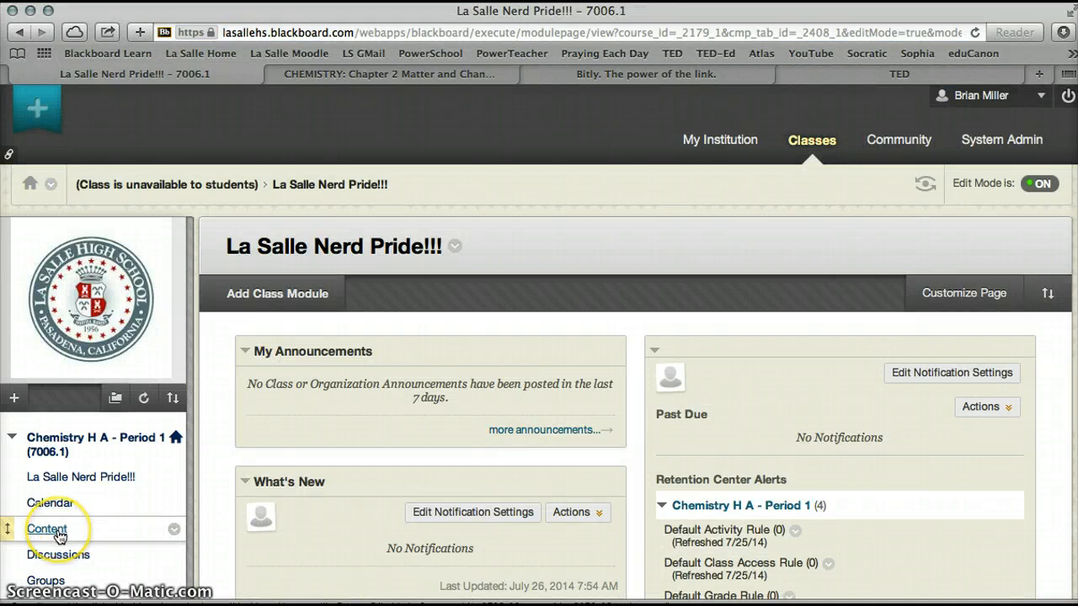
{"action": "left_click", "coordinate": [57, 530]}
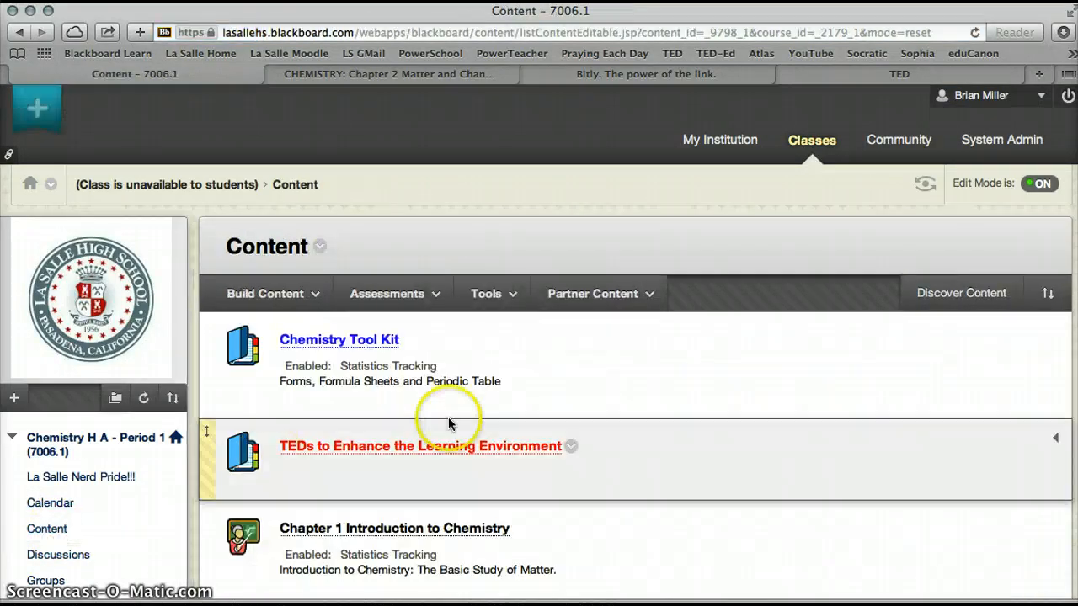
{"action": "scroll", "coordinate": [448, 421], "scroll_direction": "down", "scroll_amount": 5}
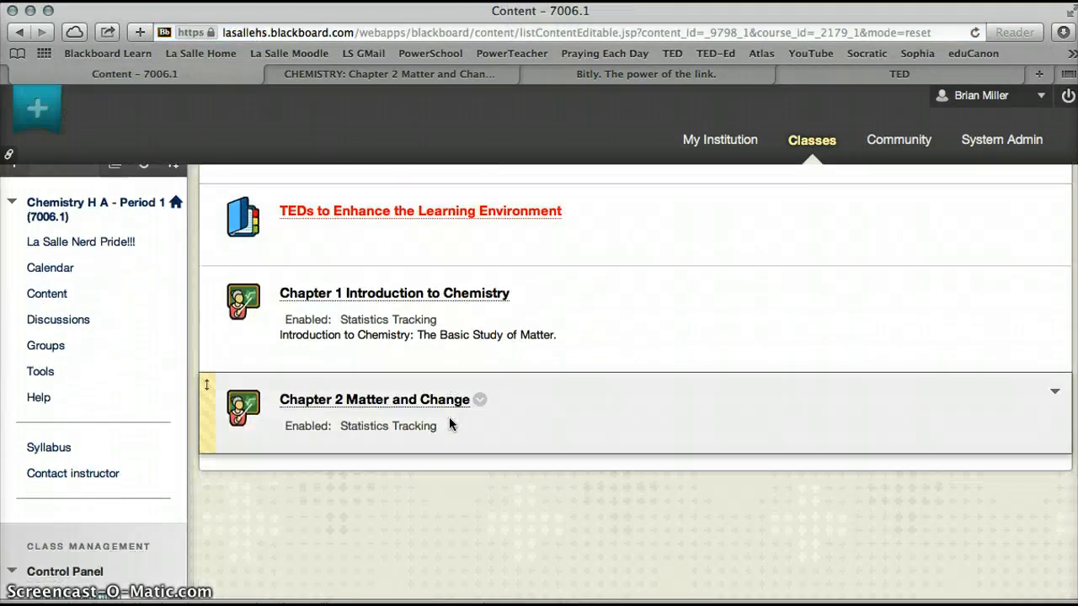
{"action": "left_click", "coordinate": [455, 295]}
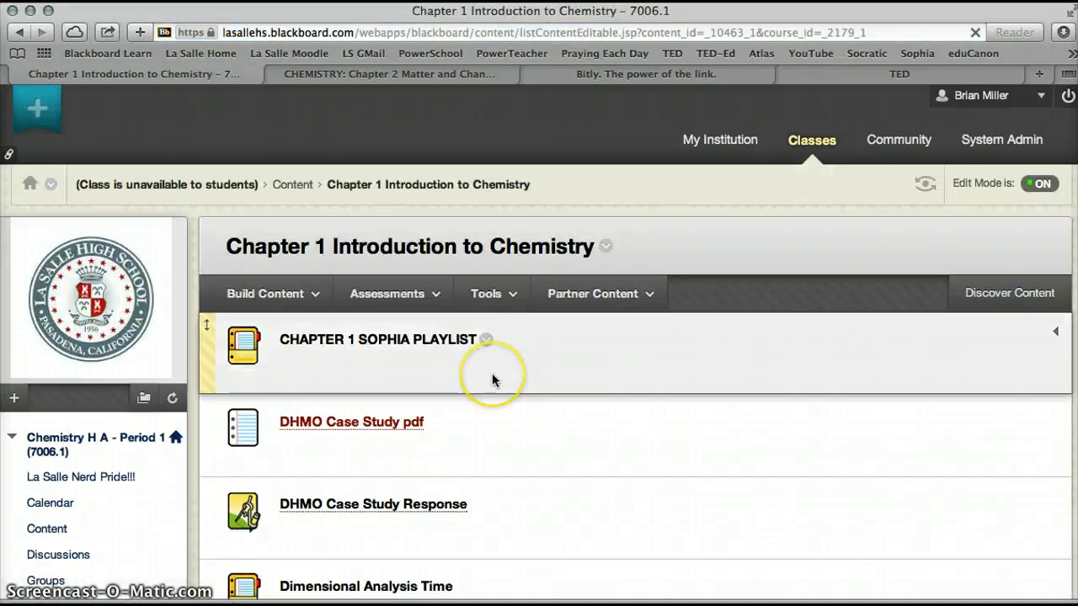
{"action": "scroll", "coordinate": [493, 380], "scroll_direction": "down", "scroll_amount": 5}
{"action": "scroll", "coordinate": [494, 379], "scroll_direction": "up", "scroll_amount": 2}
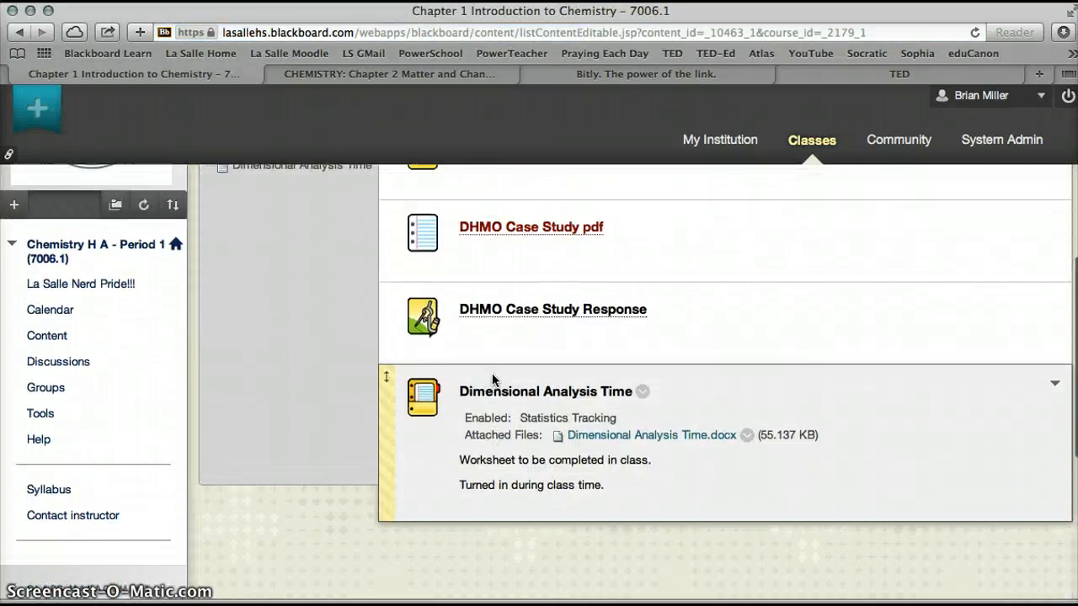
Step: Open the class calendar and bring up September 2014 with September 3 selected
{"action": "left_click", "coordinate": [74, 314]}
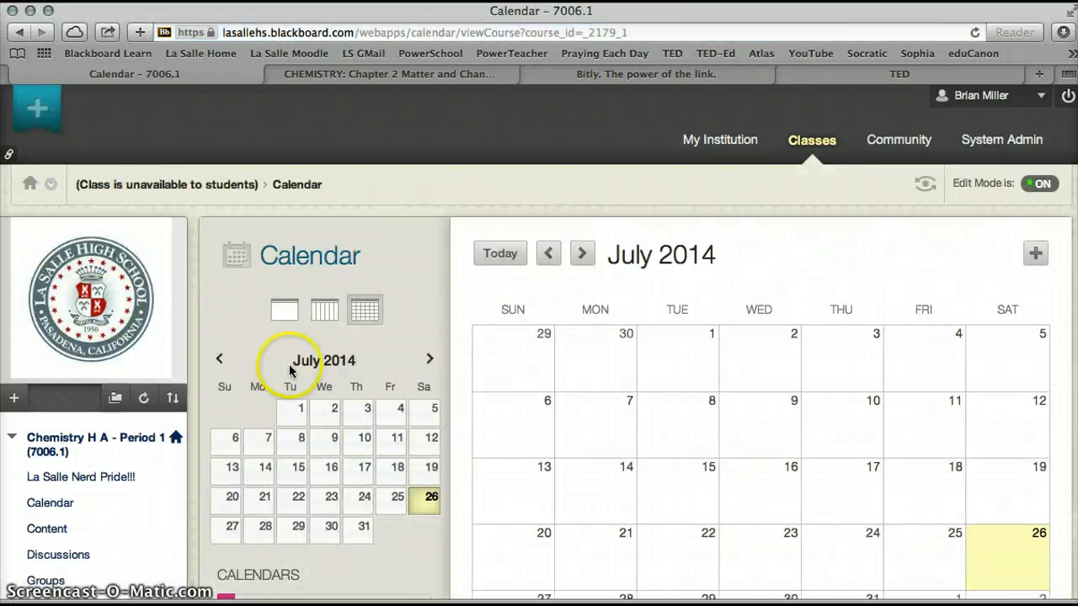
{"action": "scroll", "coordinate": [289, 379], "scroll_direction": "down", "scroll_amount": 2}
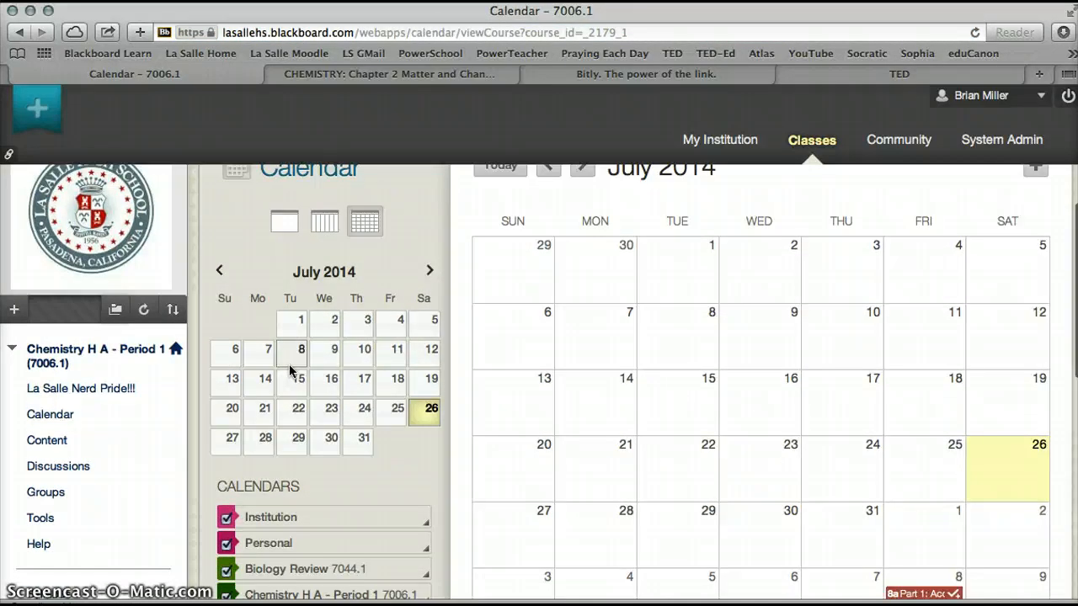
{"action": "scroll", "coordinate": [289, 371], "scroll_direction": "up", "scroll_amount": 1}
{"action": "scroll", "coordinate": [289, 371], "scroll_direction": "down", "scroll_amount": 1}
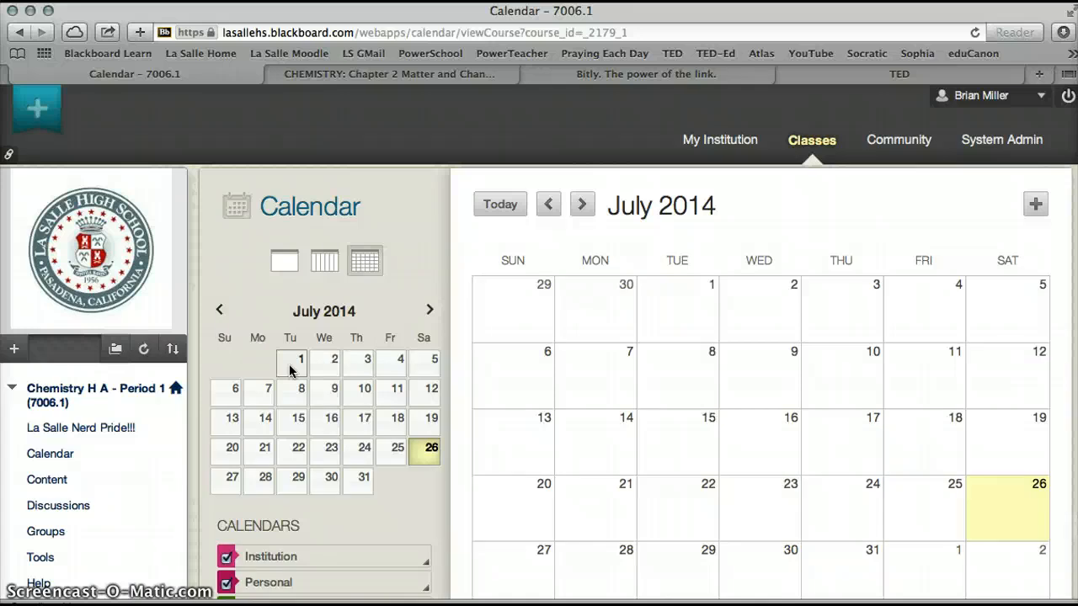
{"action": "left_click", "coordinate": [429, 309]}
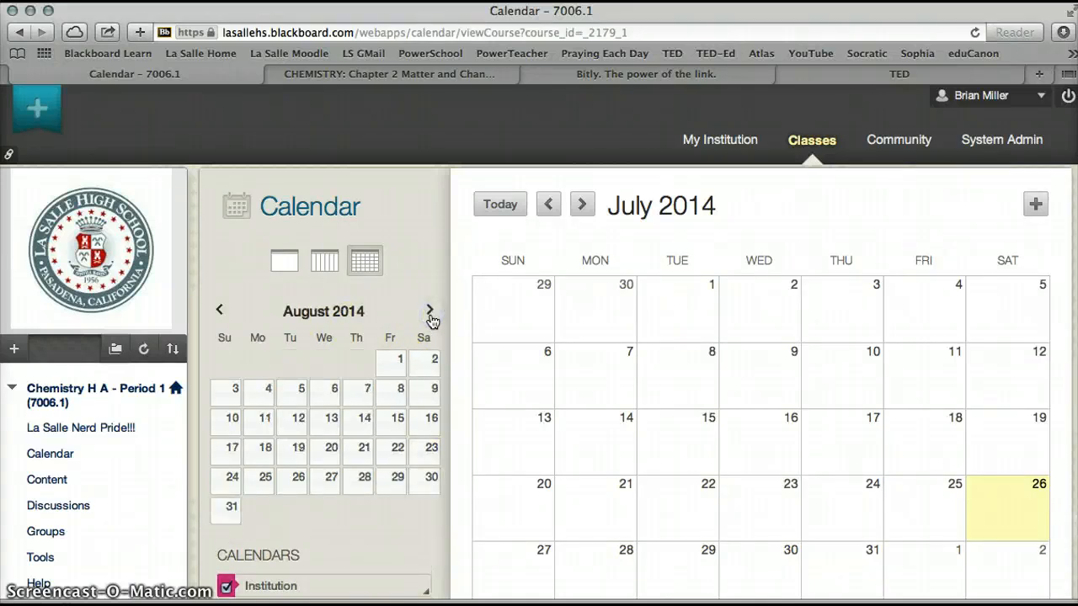
{"action": "left_click", "coordinate": [430, 313]}
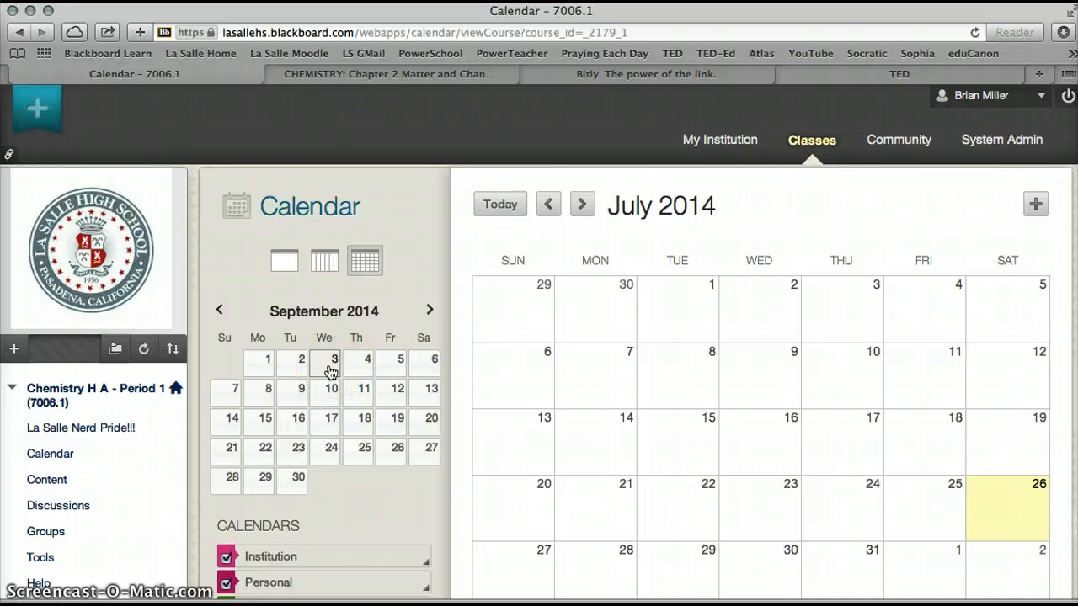
{"action": "left_click", "coordinate": [331, 371]}
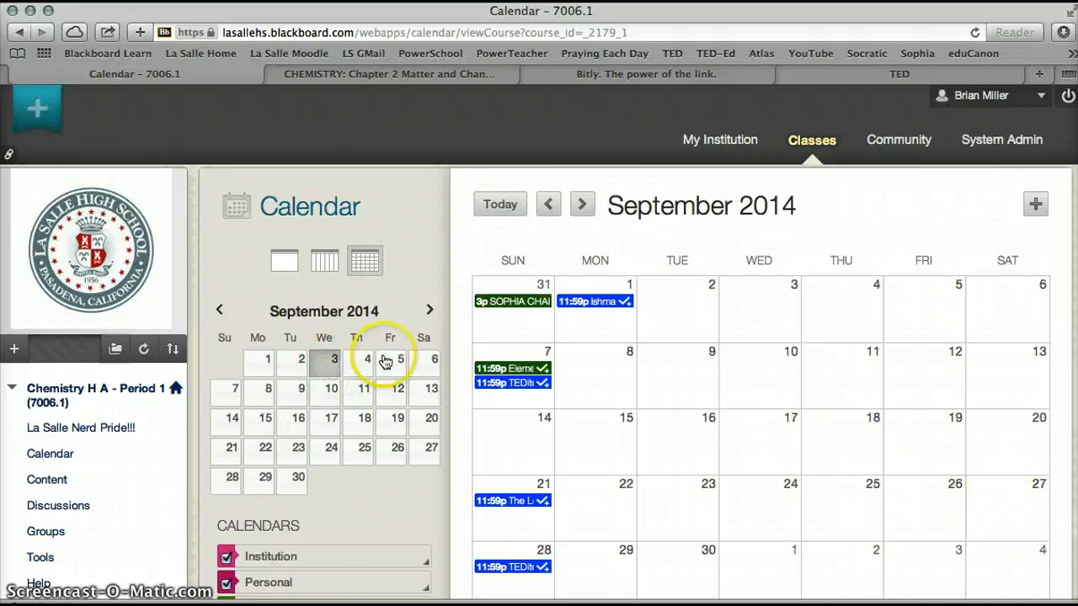
Step: Start a new calendar event for Chemistry H A - Period 1 titled "Dimensional Analysis Time Handout"
{"action": "left_click", "coordinate": [1037, 207]}
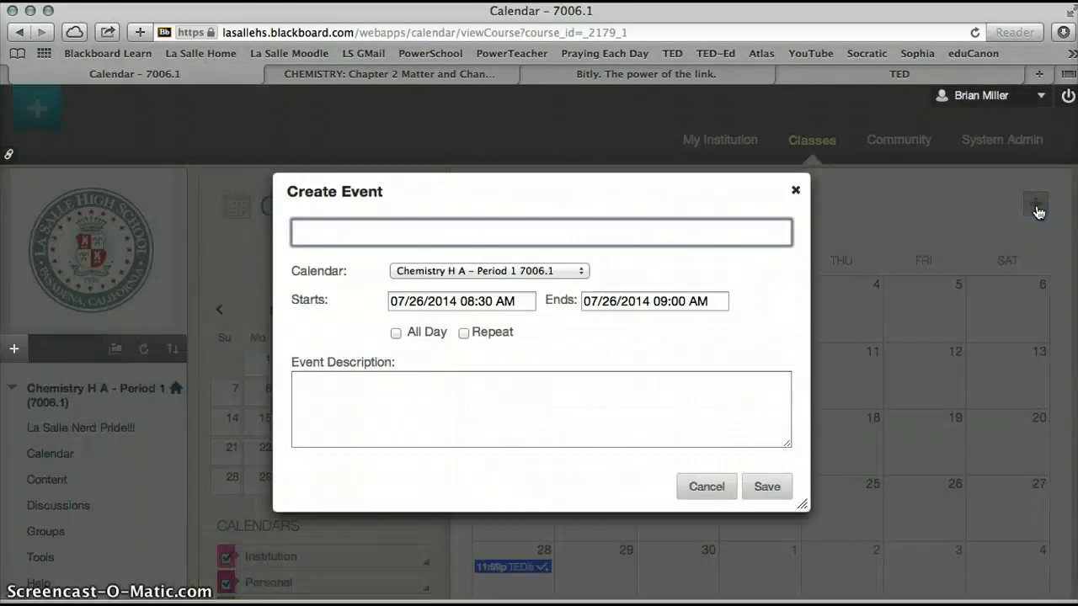
{"action": "left_click", "coordinate": [421, 233]}
{"action": "type", "text": "Dimensional "}
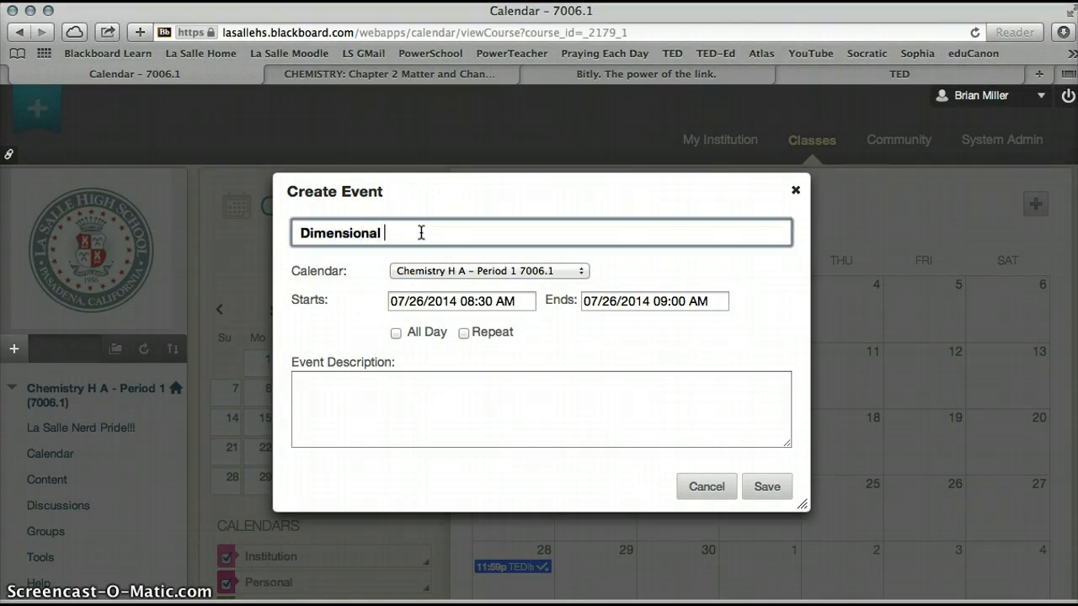
{"action": "type", "text": "Analysis HAn"}
{"action": "key", "text": "BackSpace"}
{"action": "key", "text": "BackSpace"}
{"action": "key", "text": "BackSpace"}
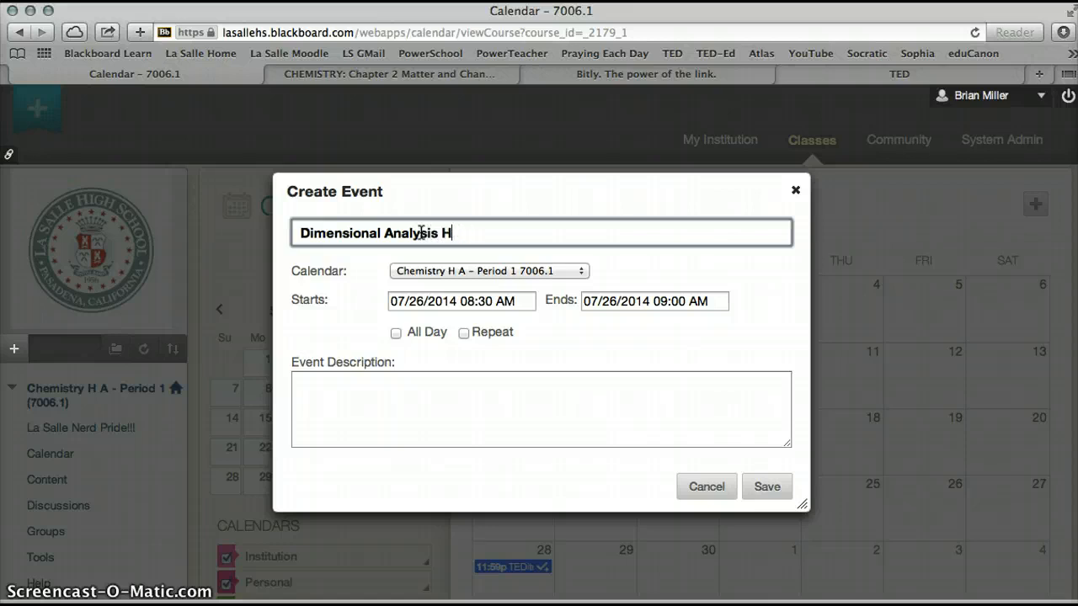
{"action": "type", "text": "Time Handout"}
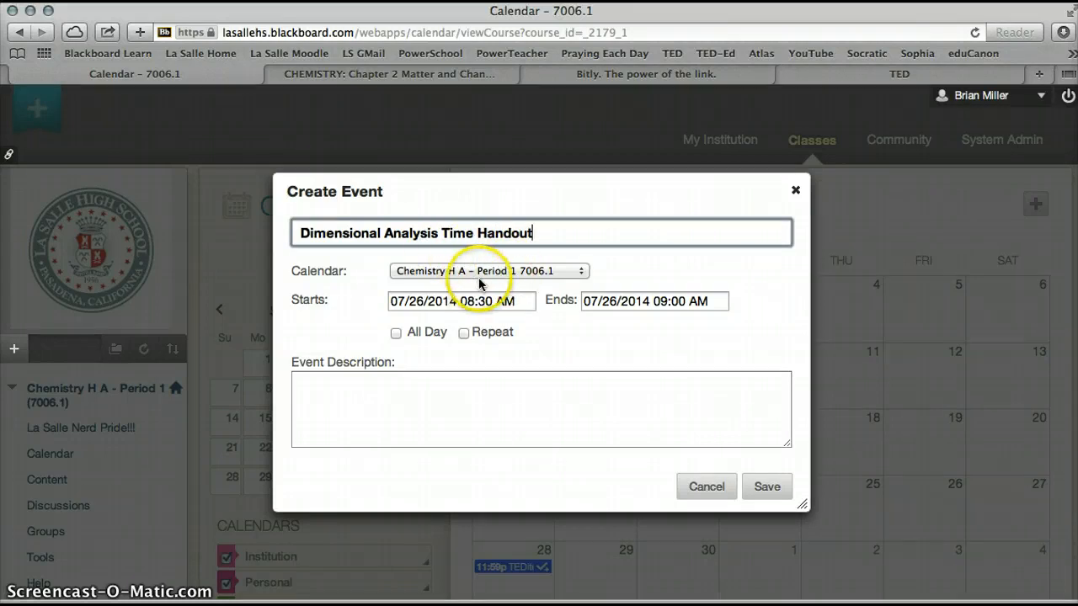
Step: Set both the event's start date and its end date to 09/03/2014, keeping the default times
{"action": "left_click", "coordinate": [404, 299]}
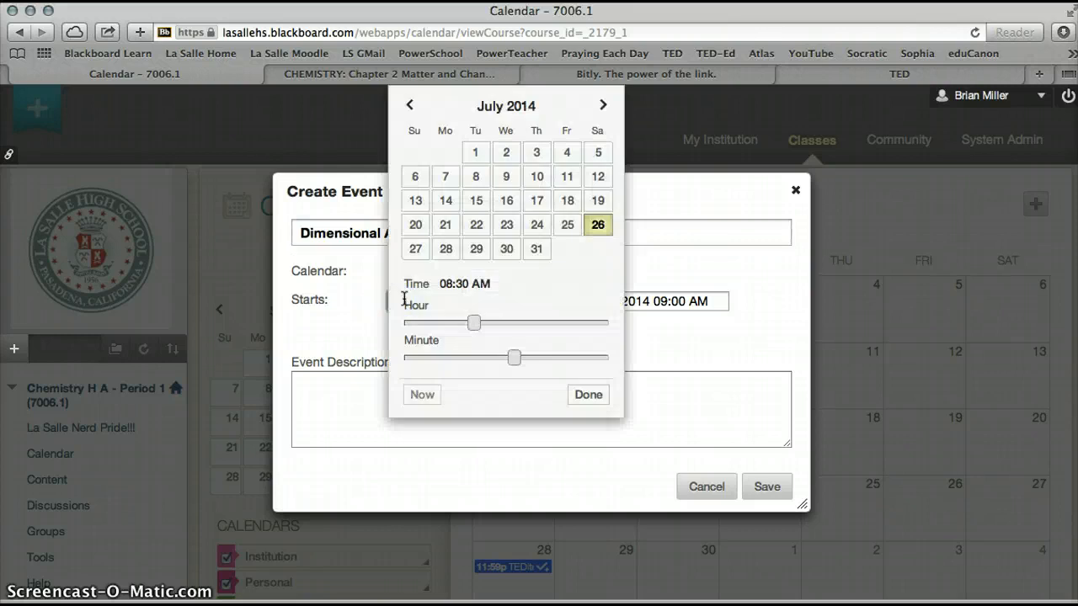
{"action": "left_click", "coordinate": [601, 108]}
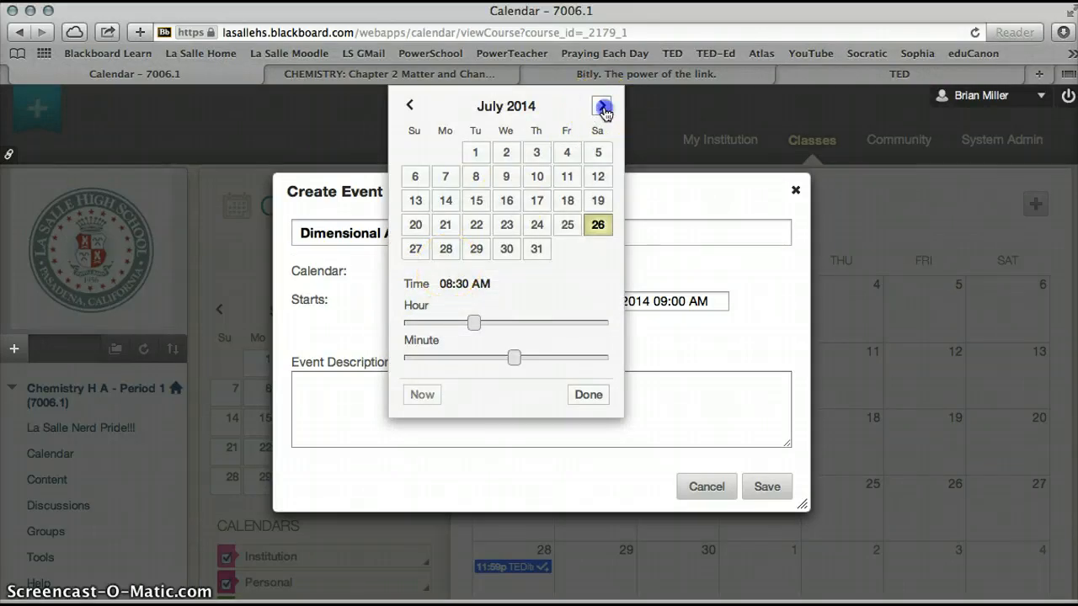
{"action": "left_click", "coordinate": [601, 107]}
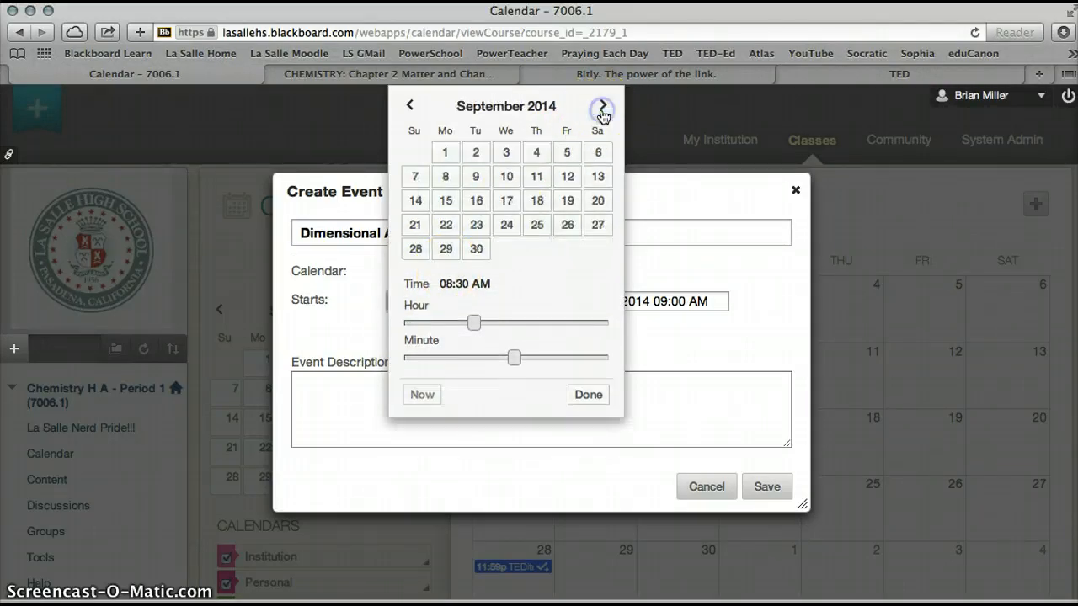
{"action": "left_click", "coordinate": [506, 154]}
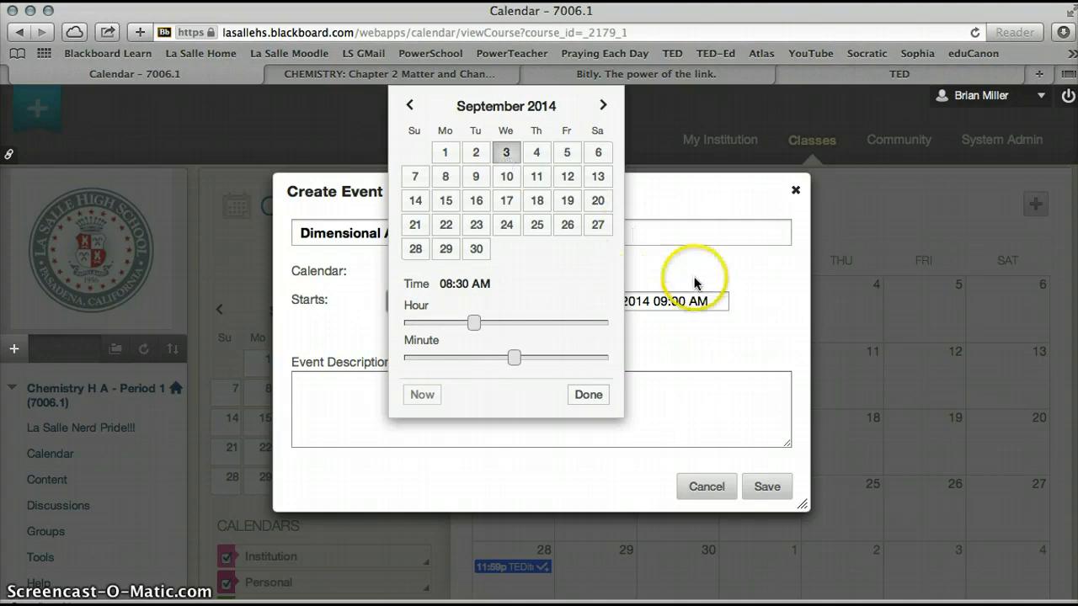
{"action": "left_click", "coordinate": [718, 300]}
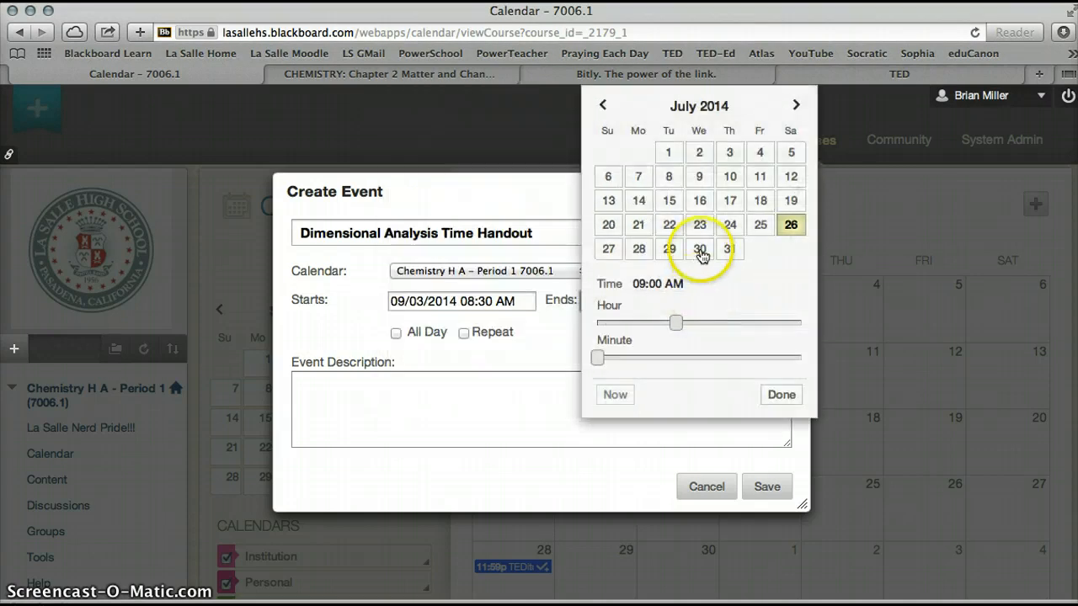
{"action": "left_click", "coordinate": [798, 105]}
{"action": "left_click", "coordinate": [798, 107]}
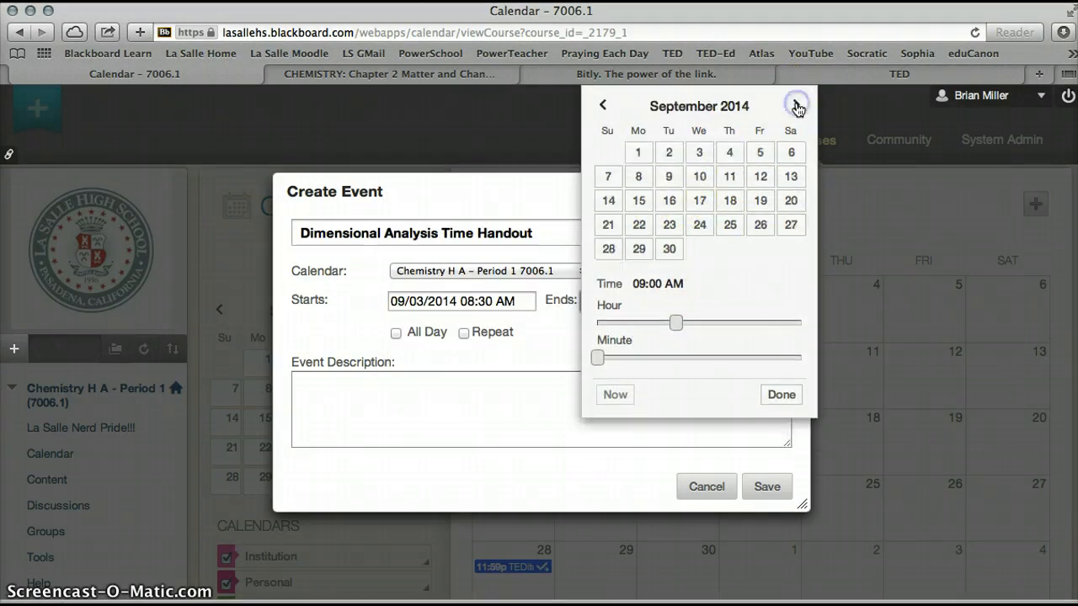
{"action": "left_click", "coordinate": [699, 151]}
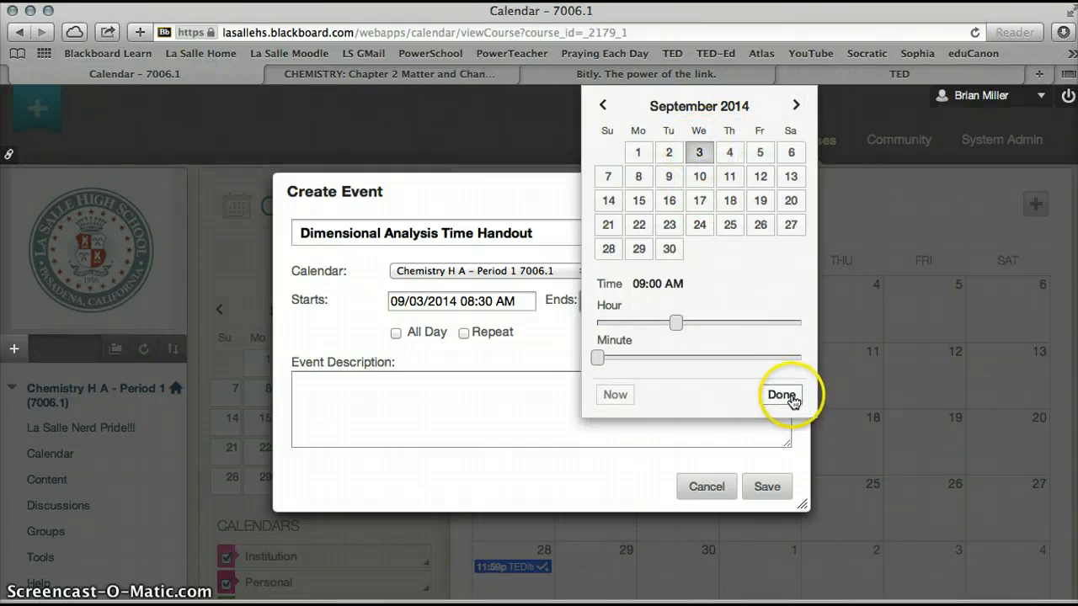
{"action": "left_click", "coordinate": [782, 395]}
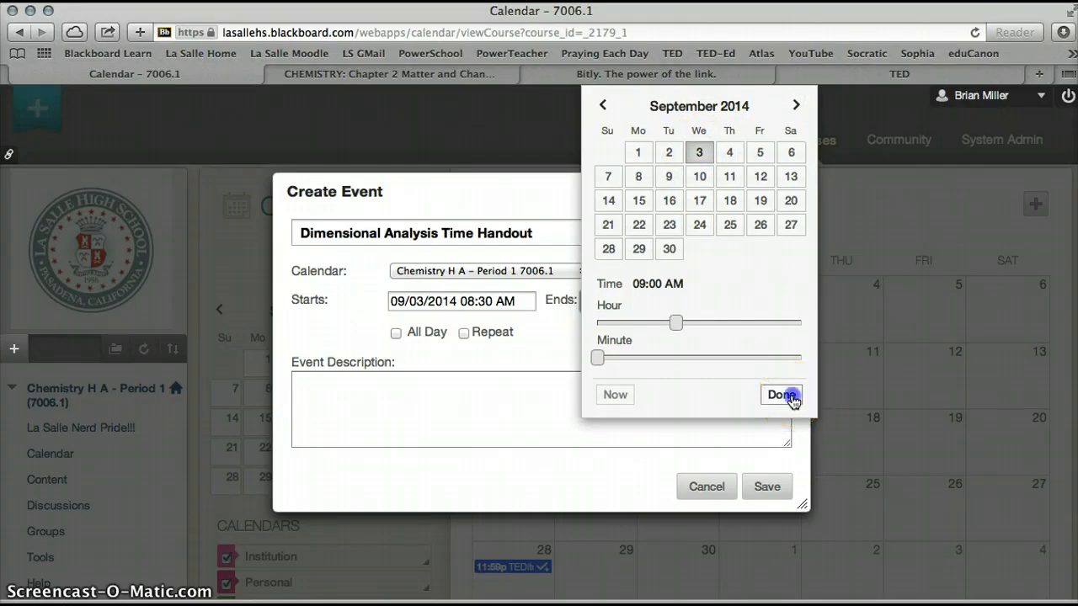
Step: Enter the event description "Handout Completed in Class." and save the event
{"action": "left_click", "coordinate": [574, 394]}
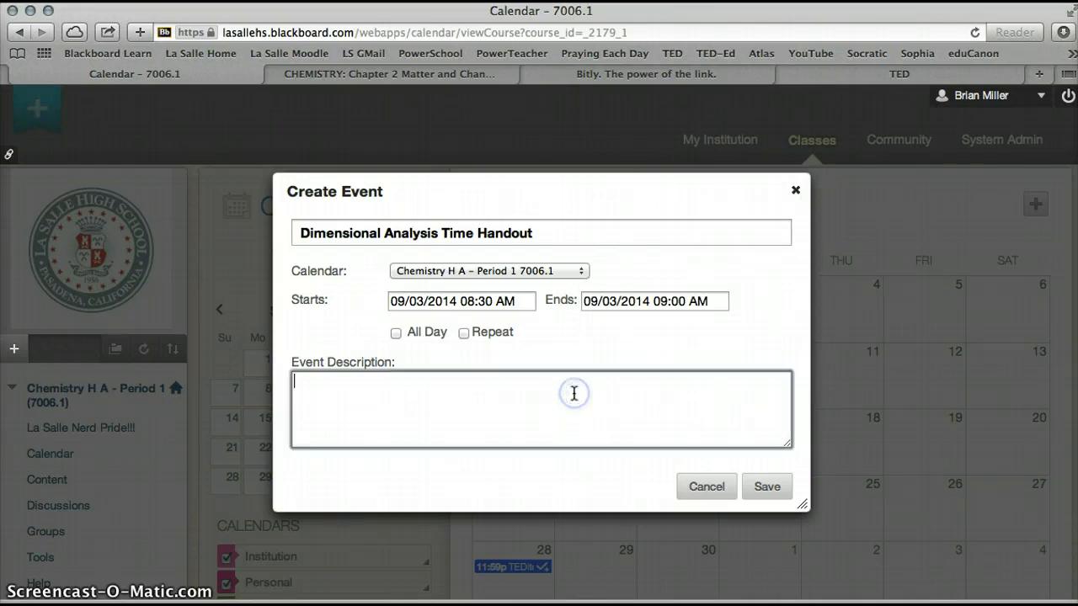
{"action": "type", "text": "Handout COmple"}
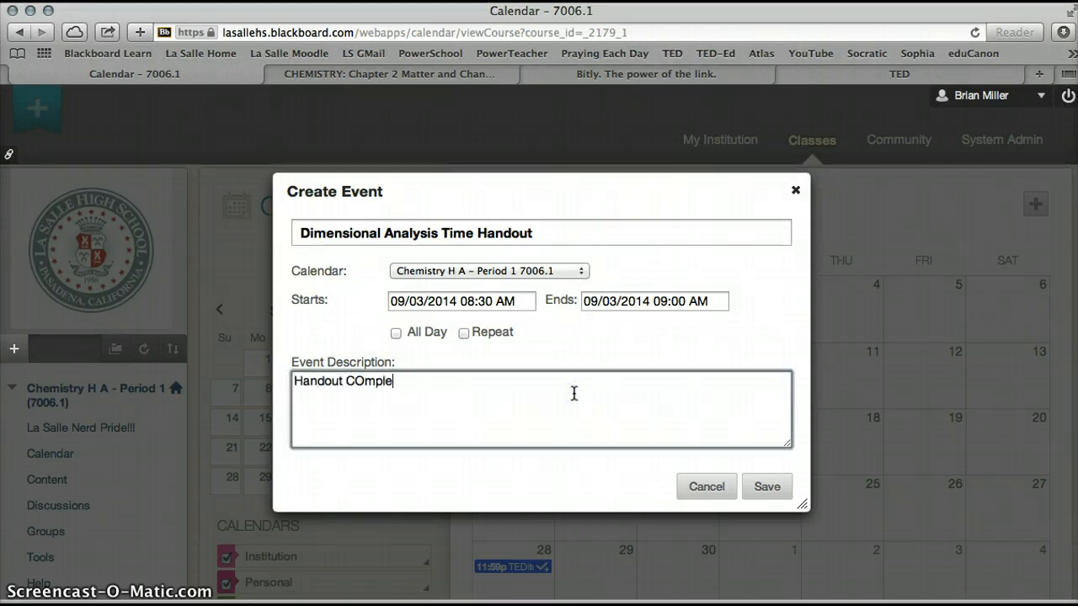
{"action": "type", "text": "ted in Class"}
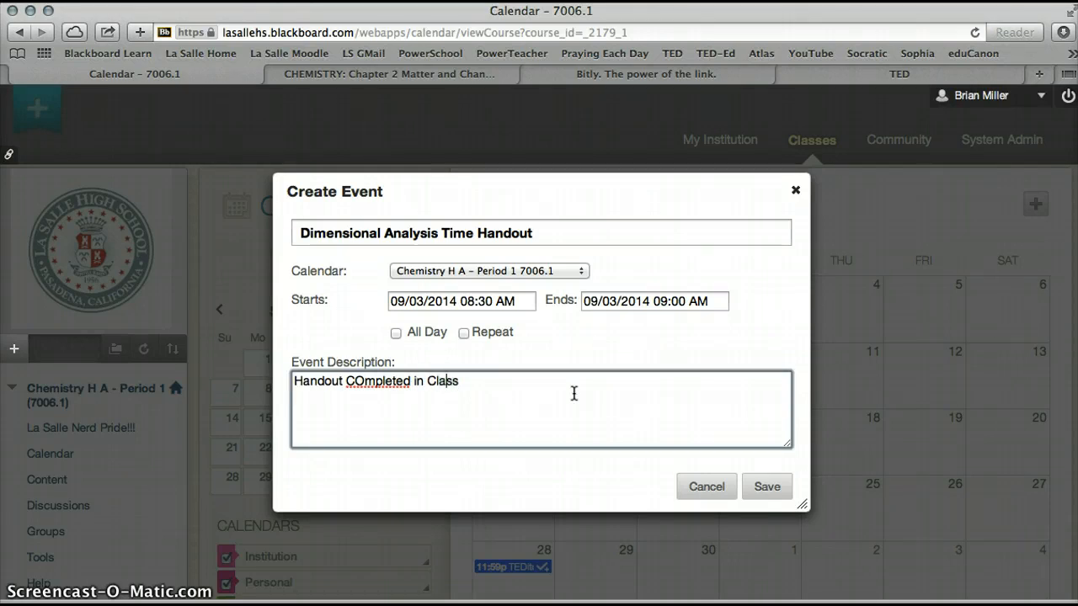
{"action": "key", "text": "Left"}
{"action": "key", "text": "Left"}
{"action": "key", "text": "Left"}
{"action": "key", "text": "Left"}
{"action": "key", "text": "Left"}
{"action": "key", "text": "Left"}
{"action": "key", "text": "Left"}
{"action": "key", "text": "Left"}
{"action": "key", "text": "BackSpace"}
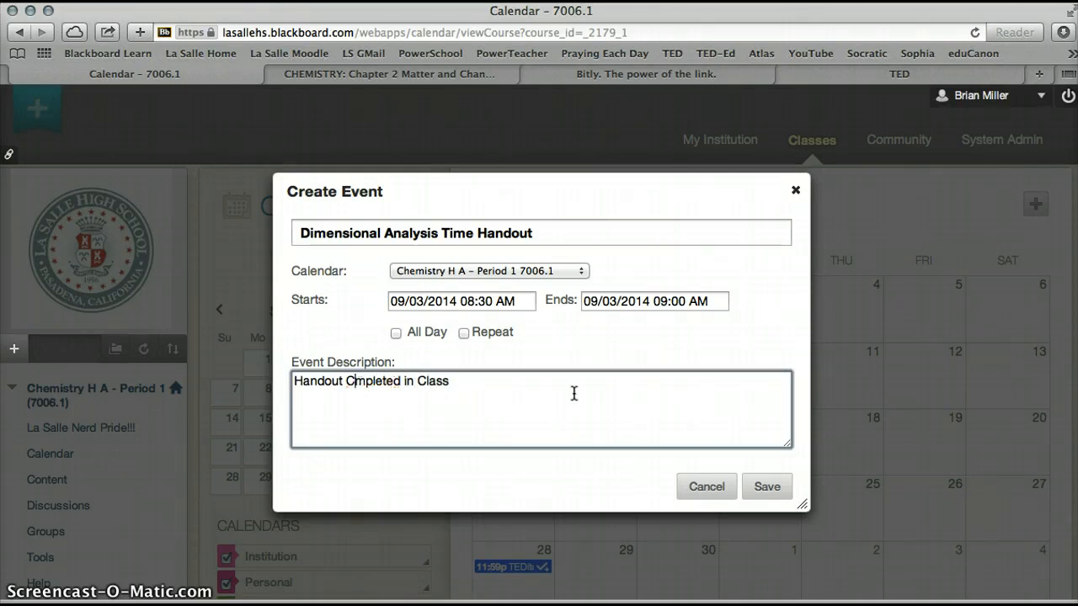
{"action": "type", "text": "o"}
{"action": "key", "text": "Right"}
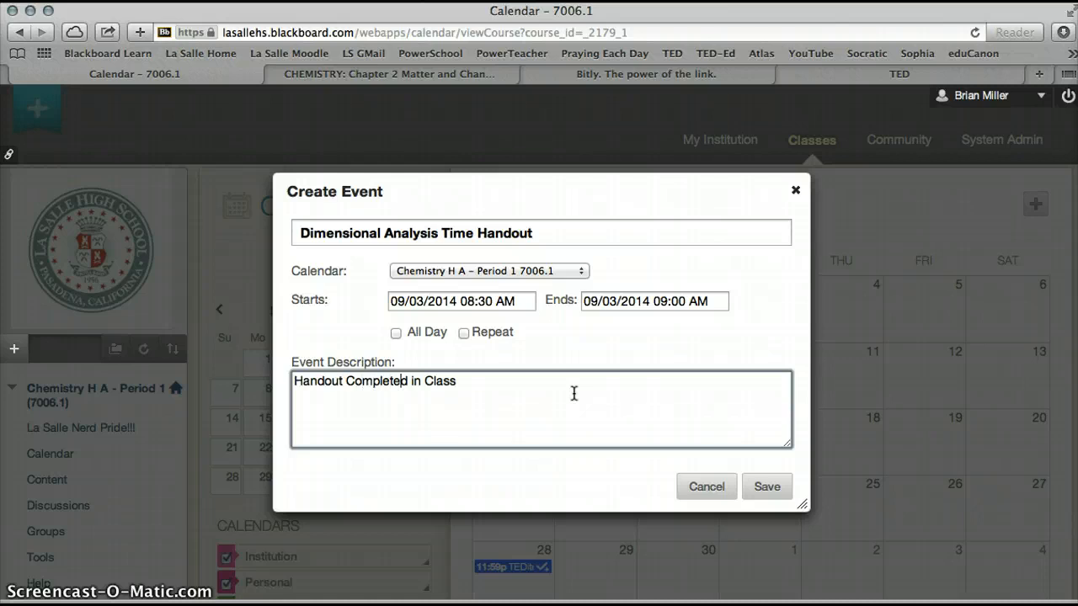
{"action": "key", "text": "Right"}
{"action": "key", "text": "Right"}
{"action": "key", "text": "Right"}
{"action": "key", "text": "Right"}
{"action": "key", "text": "Right"}
{"action": "key", "text": "Right"}
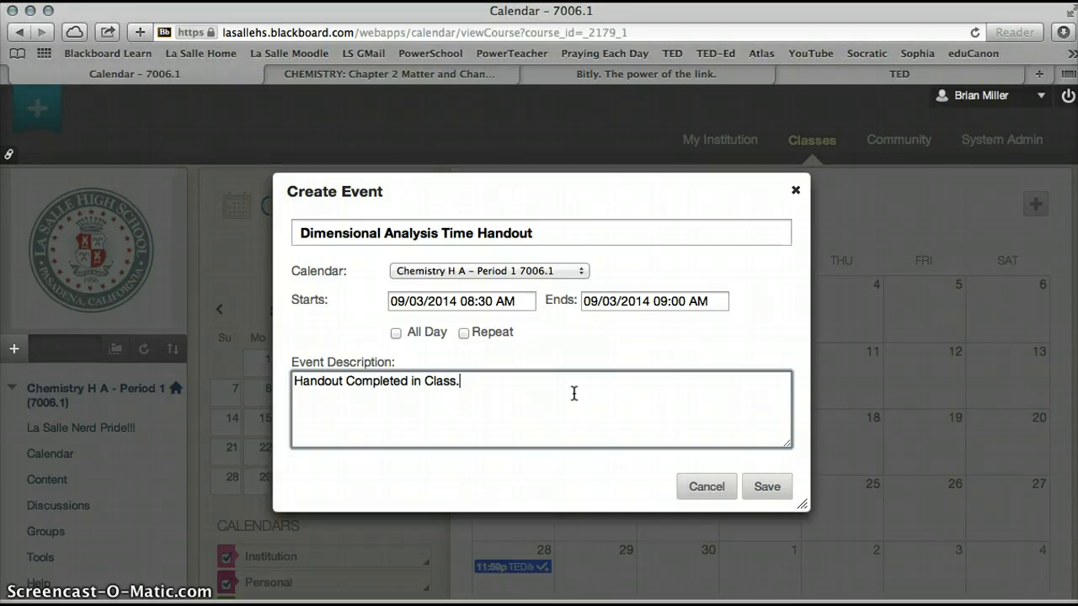
{"action": "left_click", "coordinate": [777, 487]}
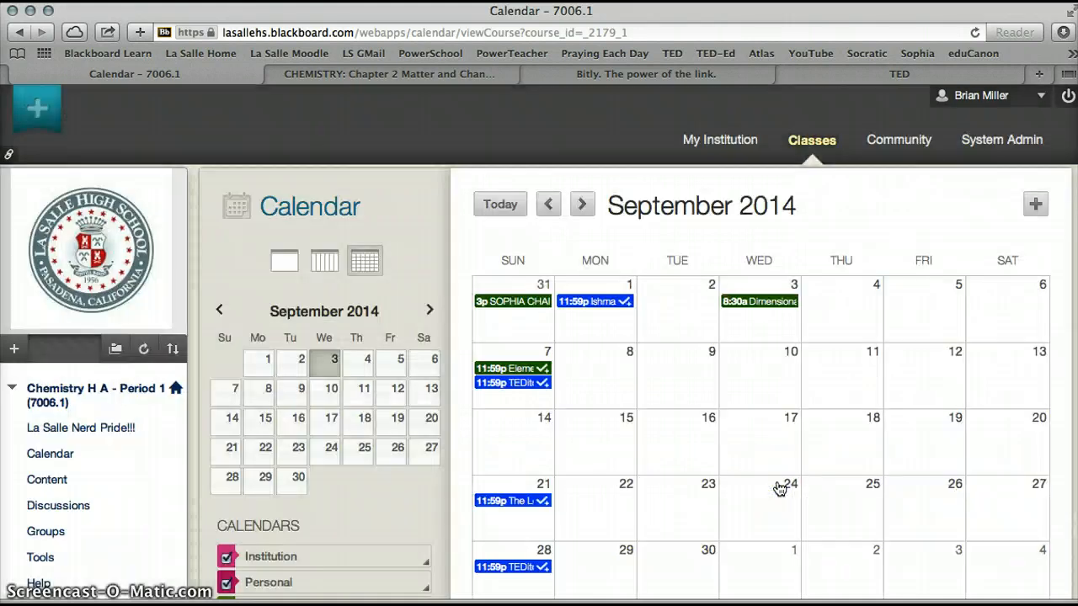
Step: Reopen the September 3 handout event, review its title, dates and description, and save it without changes
{"action": "left_click", "coordinate": [777, 303]}
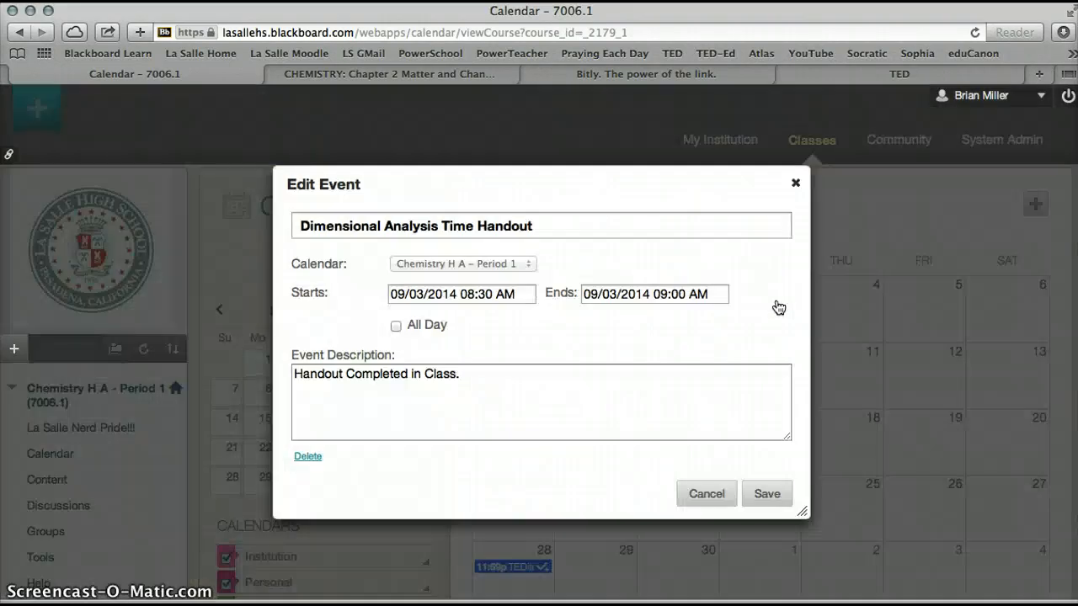
{"action": "left_click", "coordinate": [768, 495]}
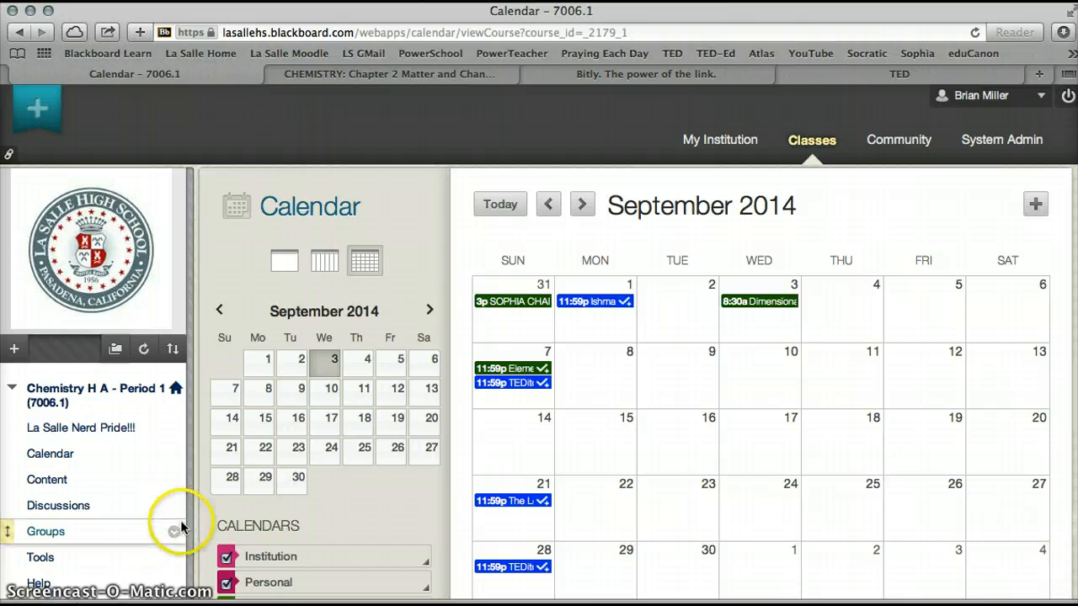
{"action": "mouse_move", "coordinate": [191, 525]}
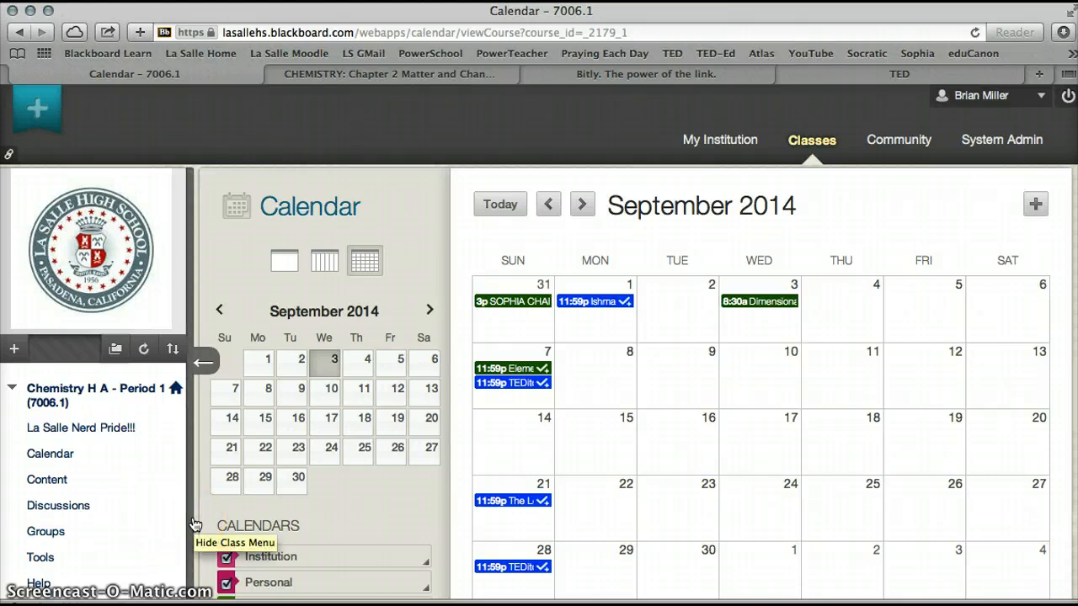